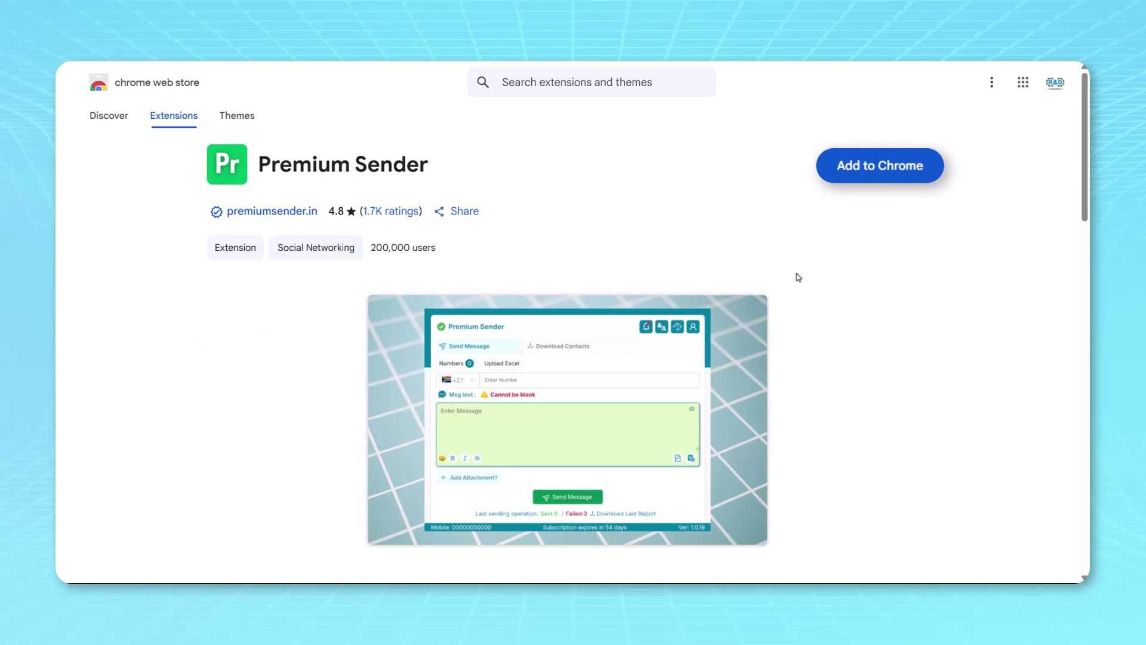
Add the Premium Sender extension to Chrome from its Web Store page
click(879, 170)
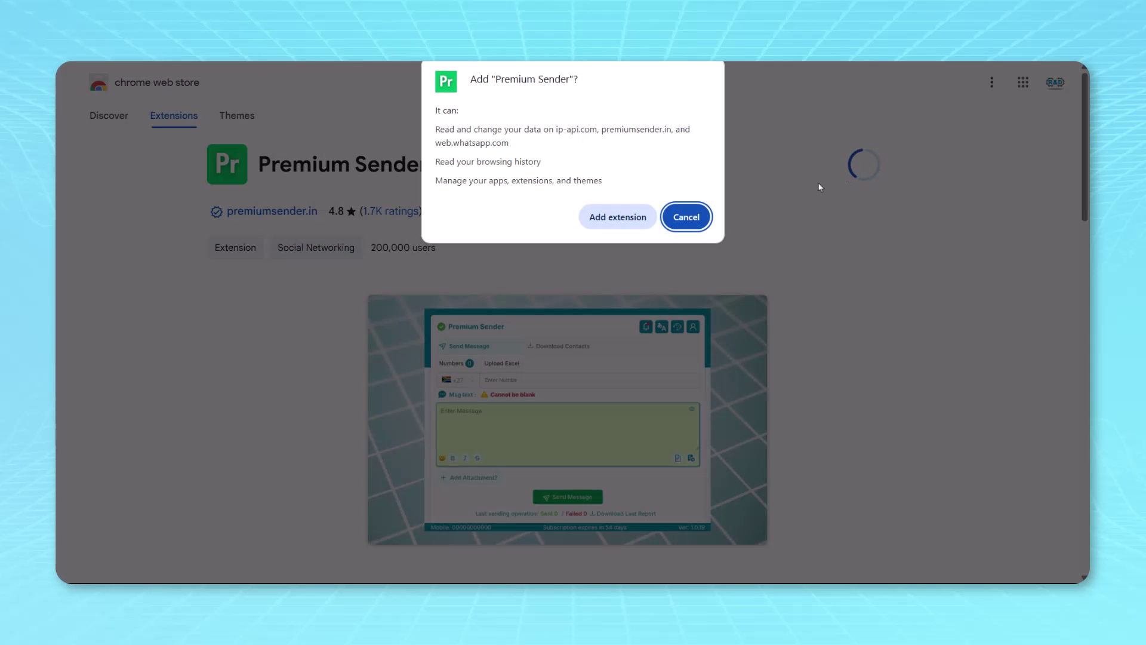
click(598, 218)
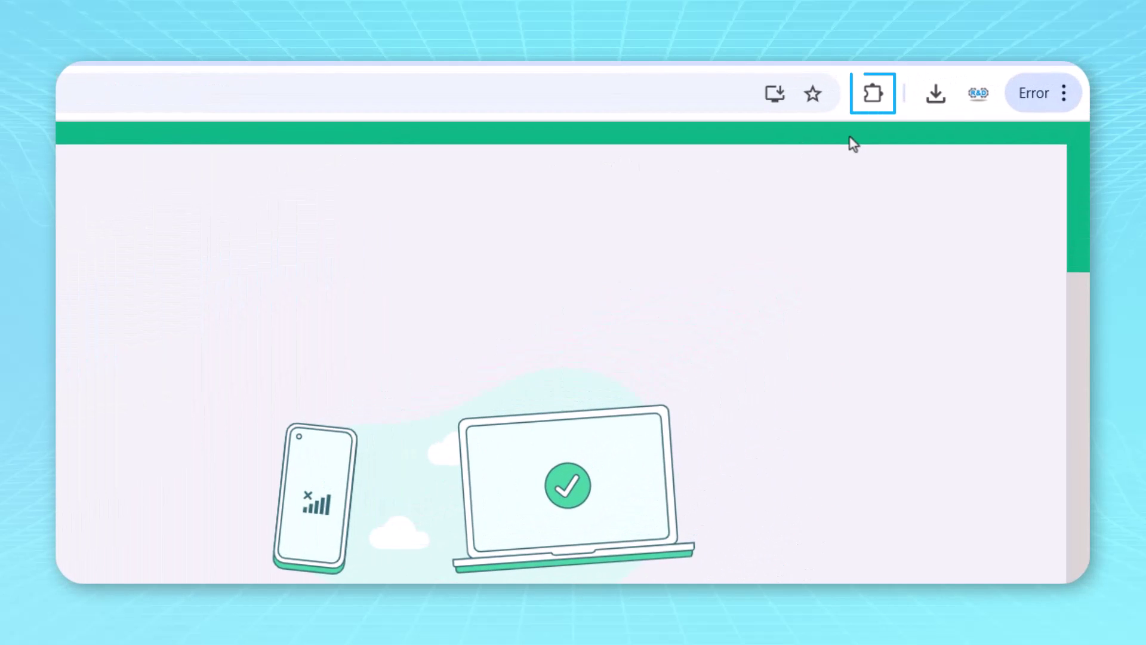
Pin Premium Sender to the Chrome toolbar from the Extensions list
click(873, 93)
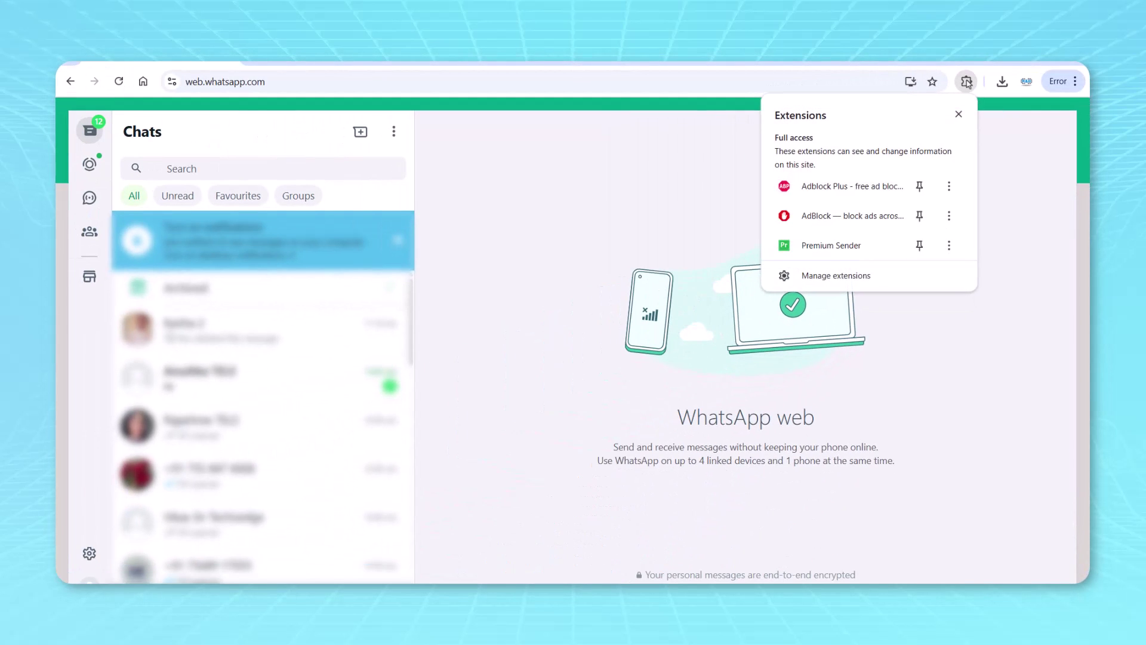
click(918, 246)
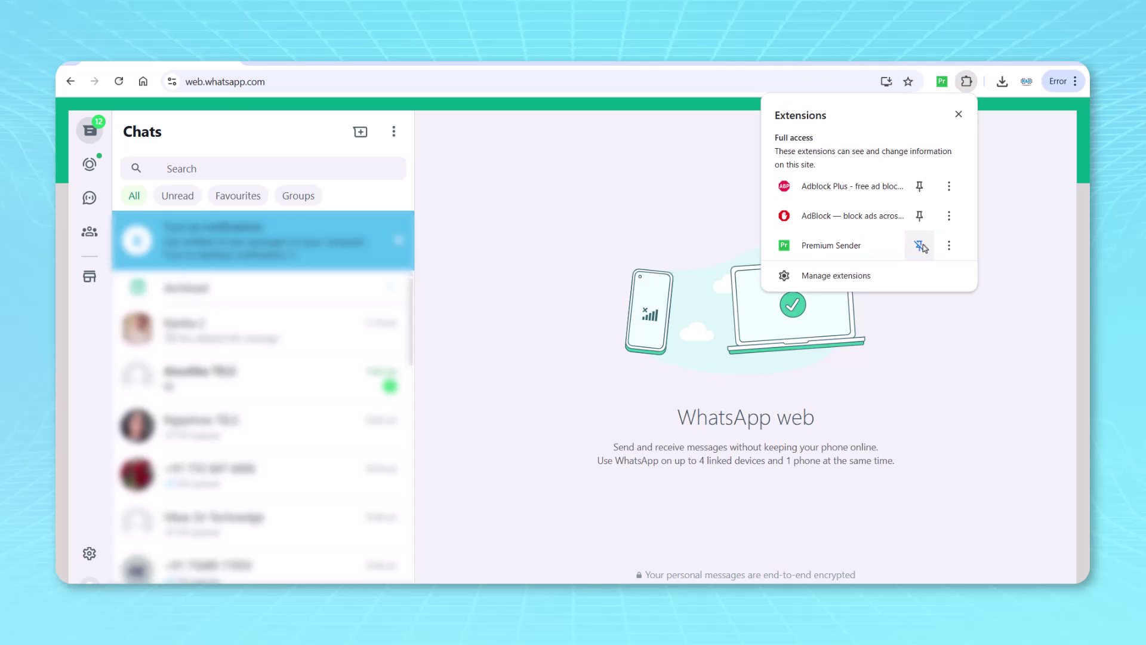
click(1027, 187)
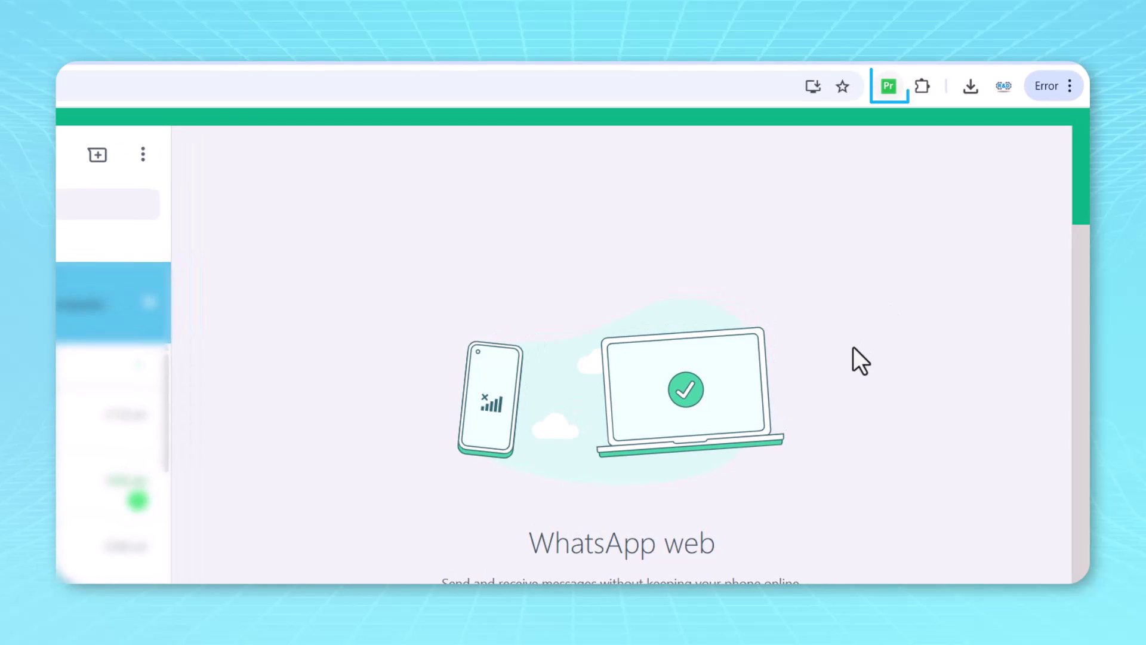
In Premium Sender, upload the Whatsaap Sender Name and No. spreadsheet from the Desktop
click(889, 86)
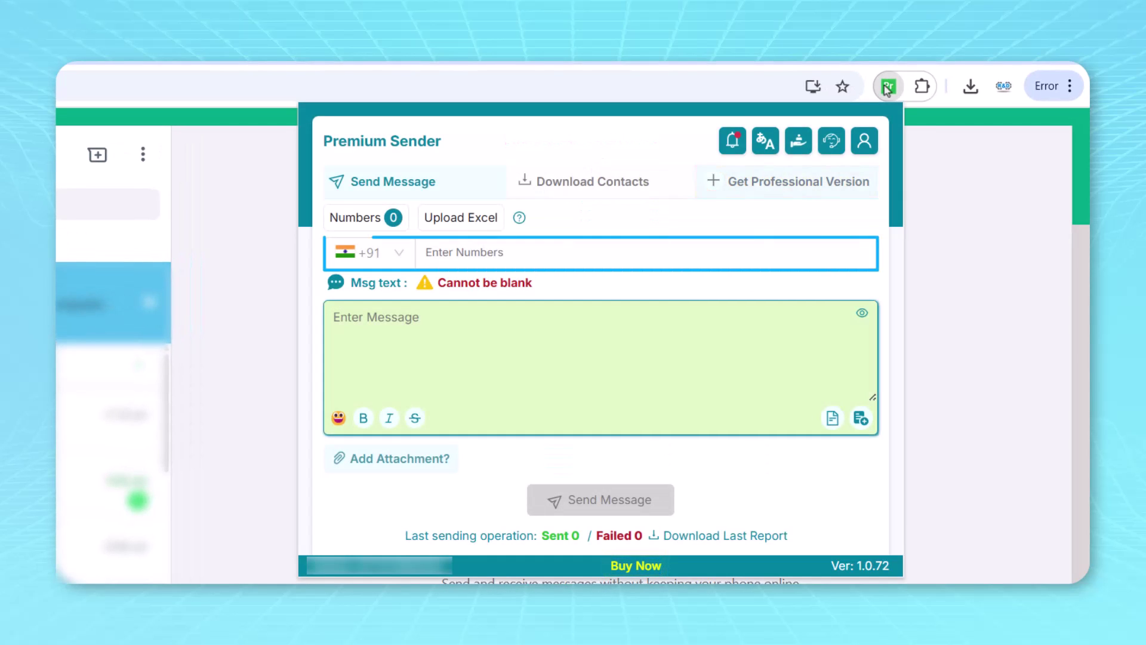
click(692, 340)
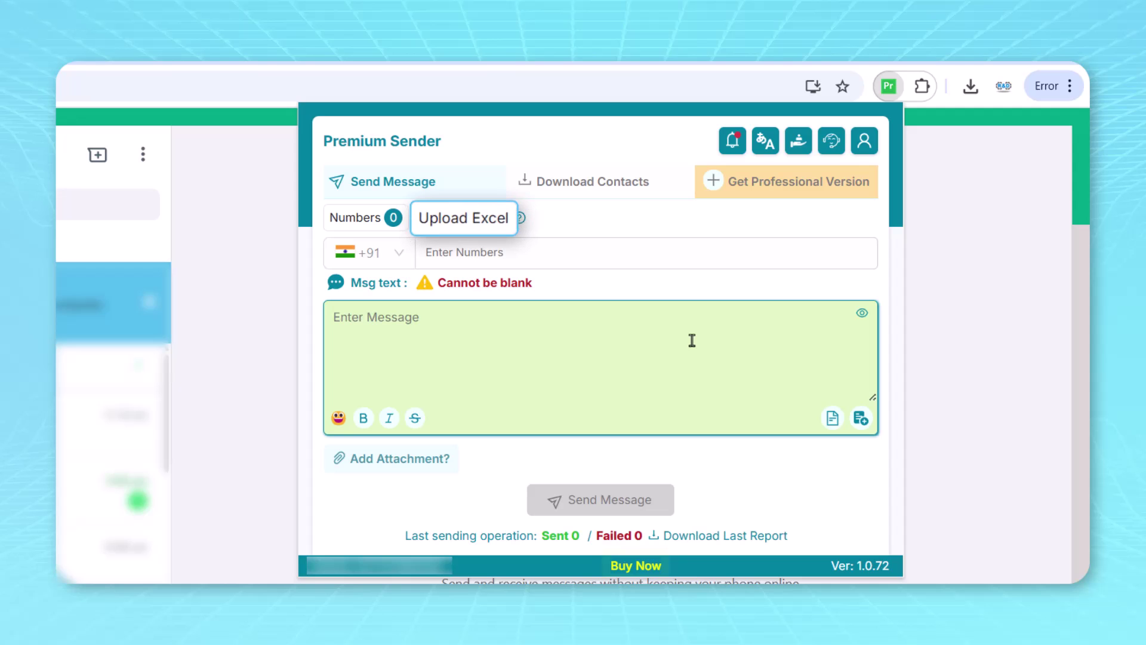
click(444, 219)
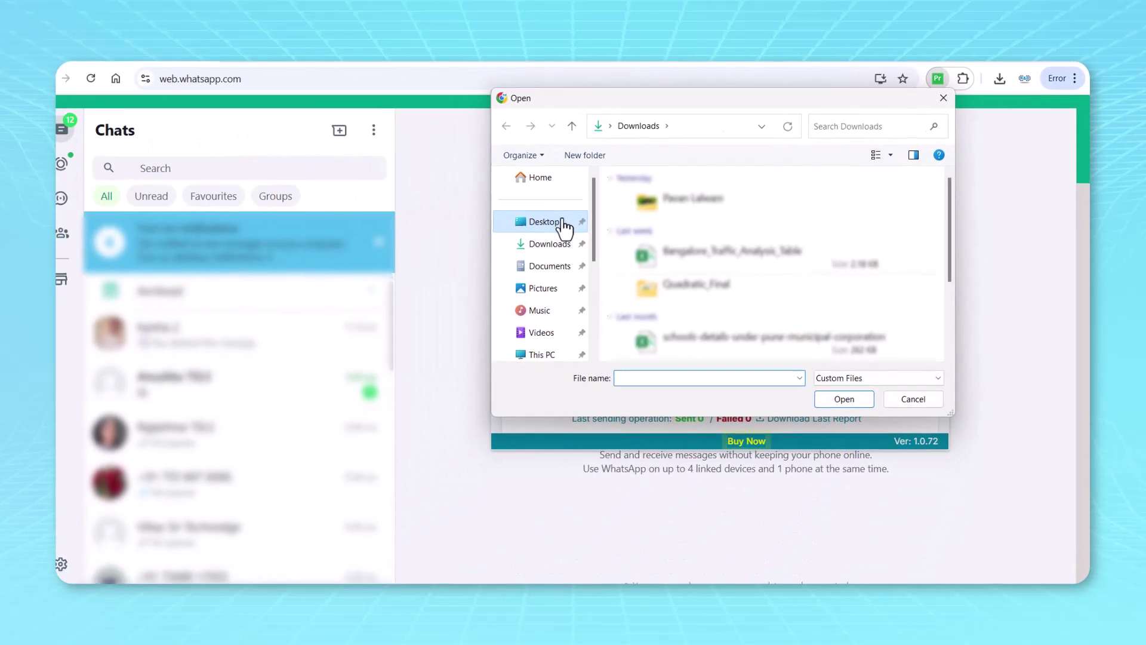
click(563, 227)
click(657, 378)
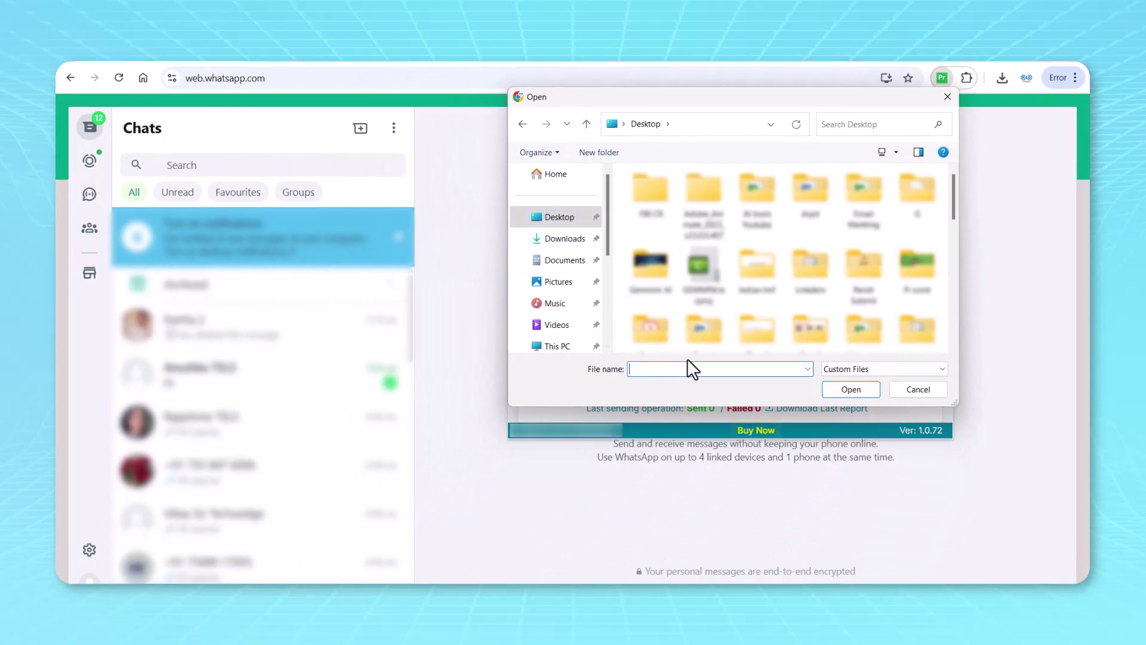
text(w)
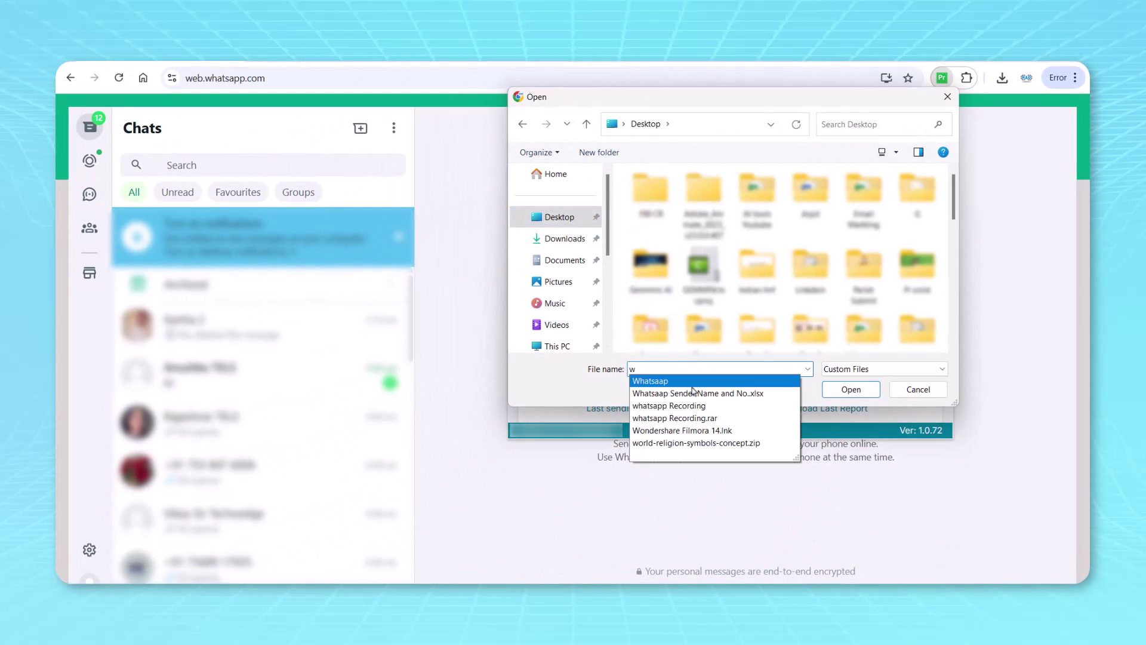
click(696, 393)
click(848, 389)
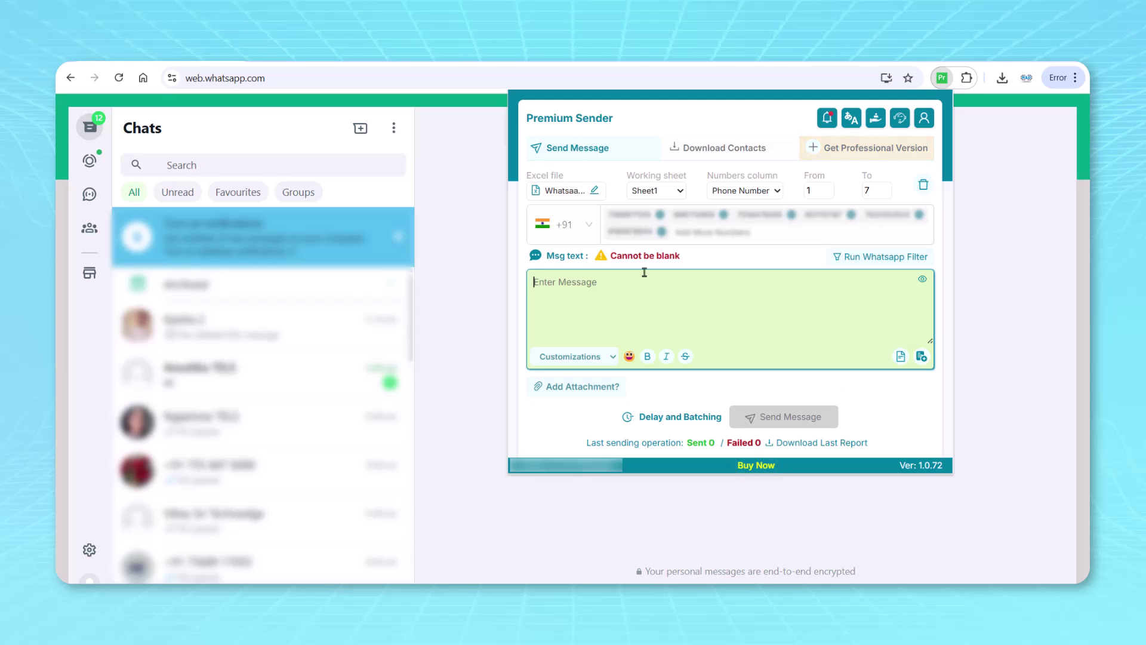
Paste the Hello Learners course promo and send it to the 6 loaded contacts
key(ctrl+v)
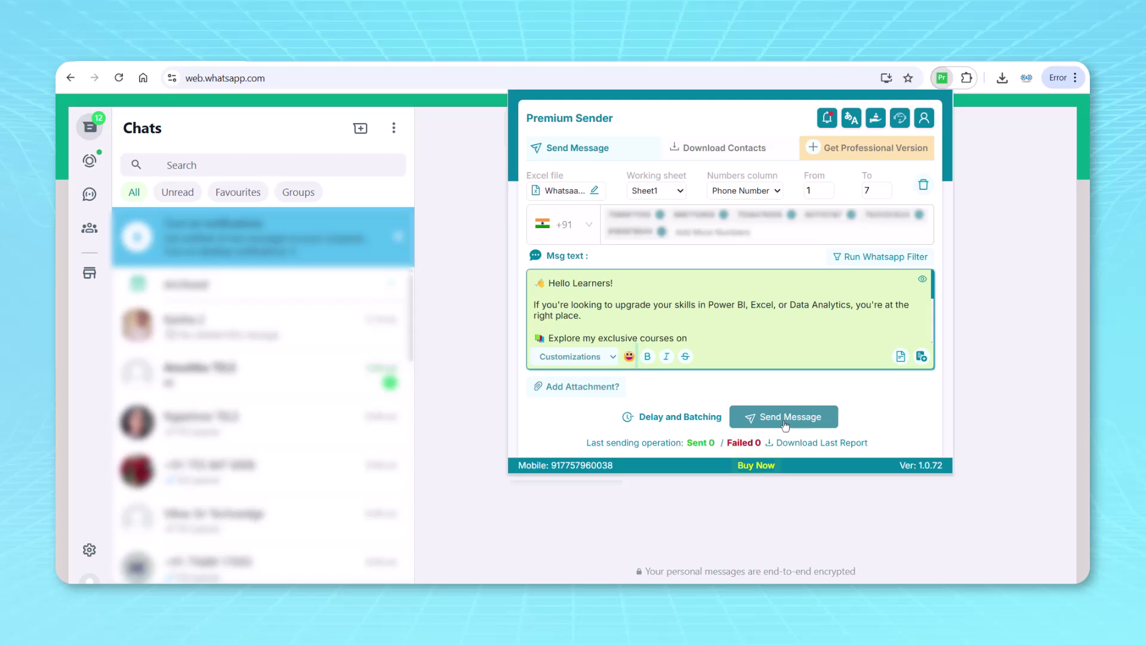
click(786, 418)
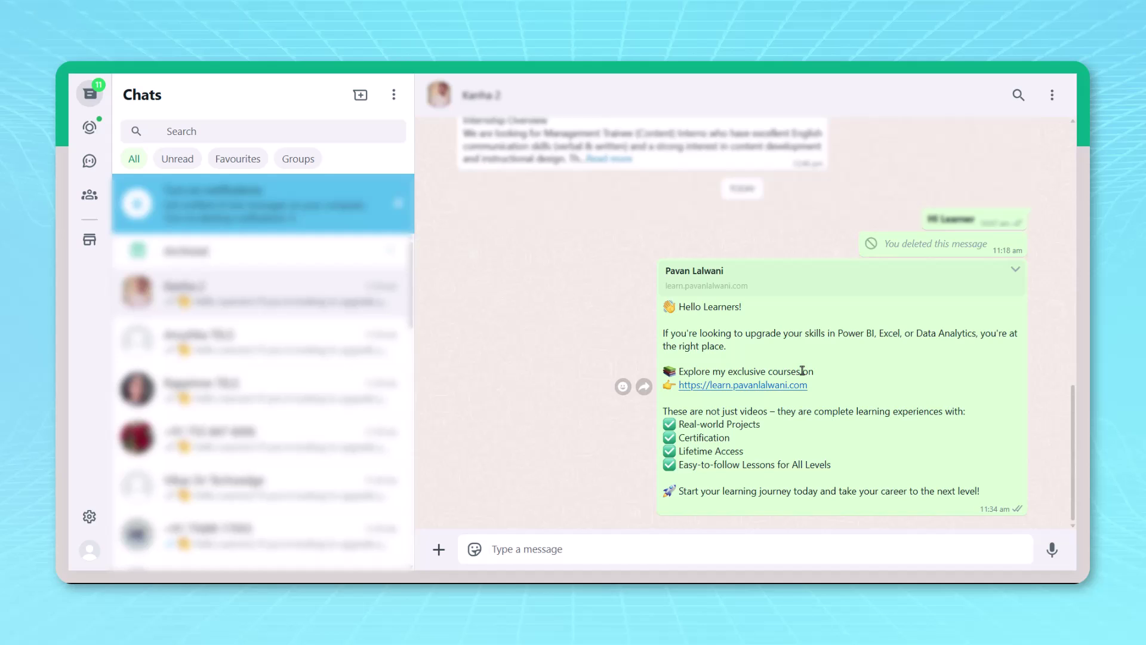
Open each recipient's chat to confirm the Hello Learners promo was delivered
click(262, 338)
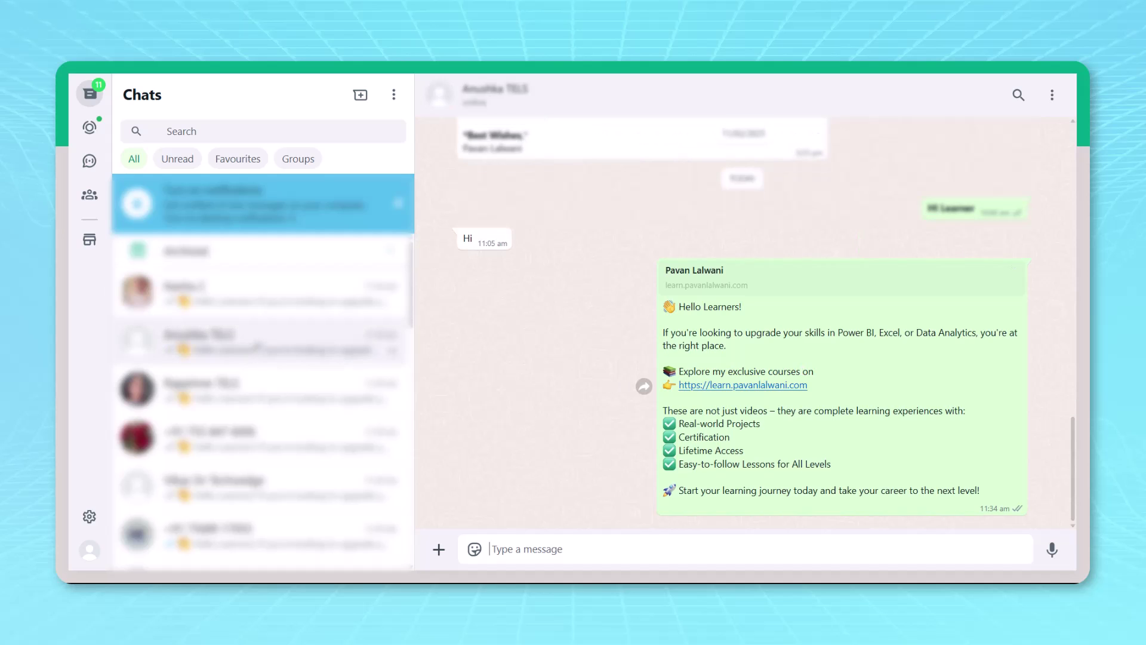
click(182, 388)
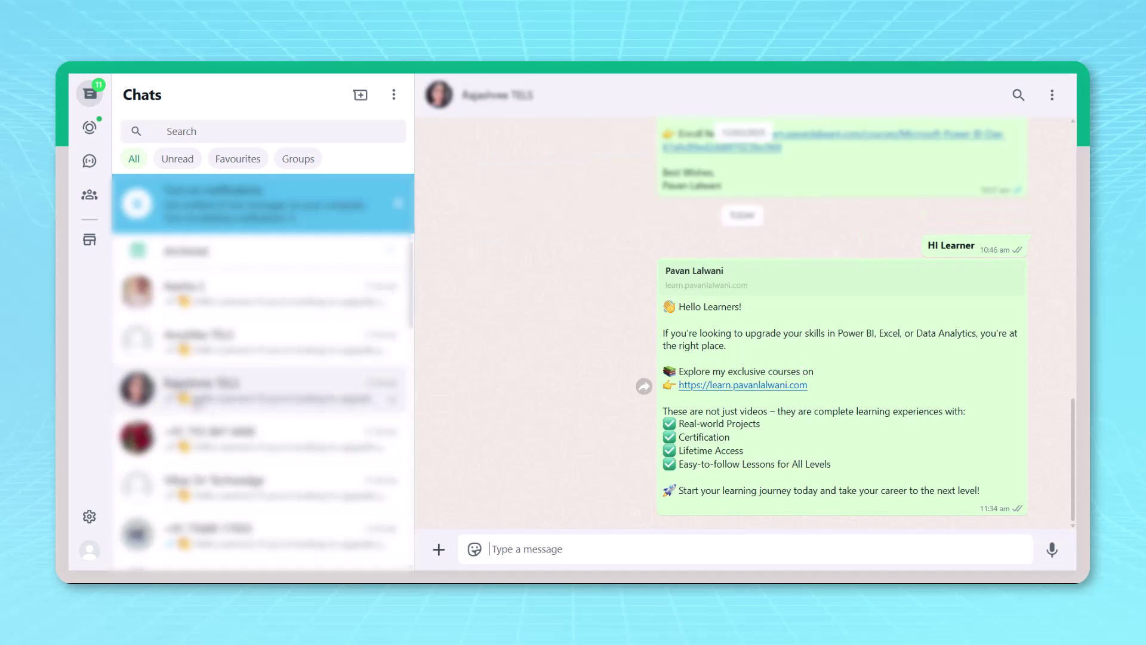
click(203, 438)
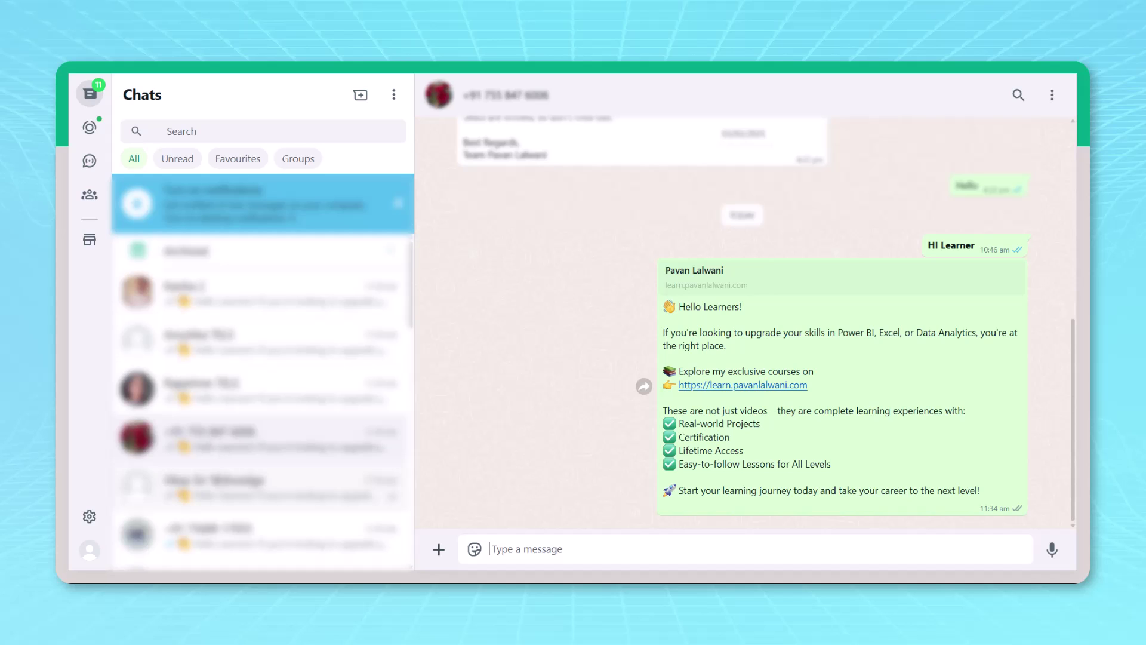
click(263, 482)
scroll(280, 473, down, 1)
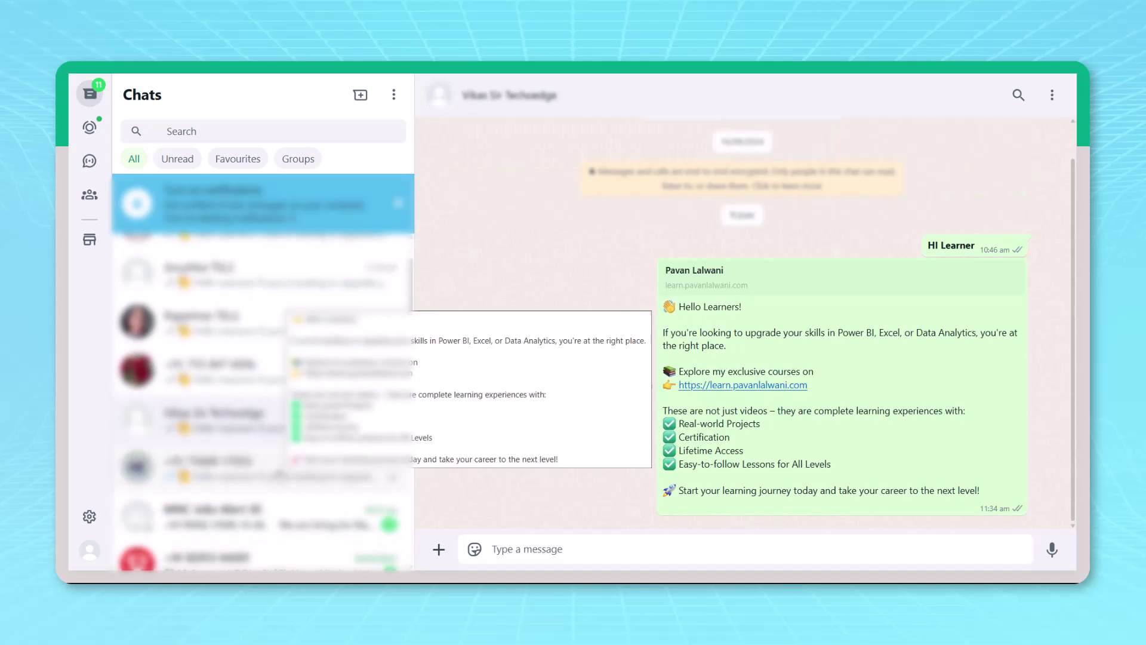
click(279, 475)
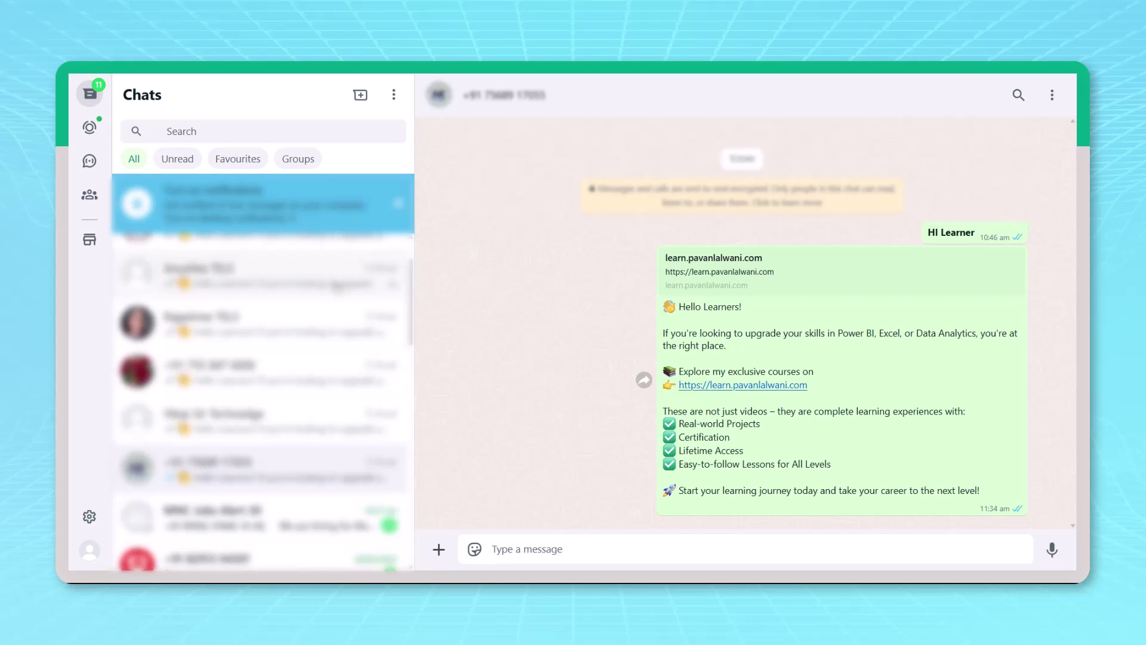
scroll(340, 286, up, 2)
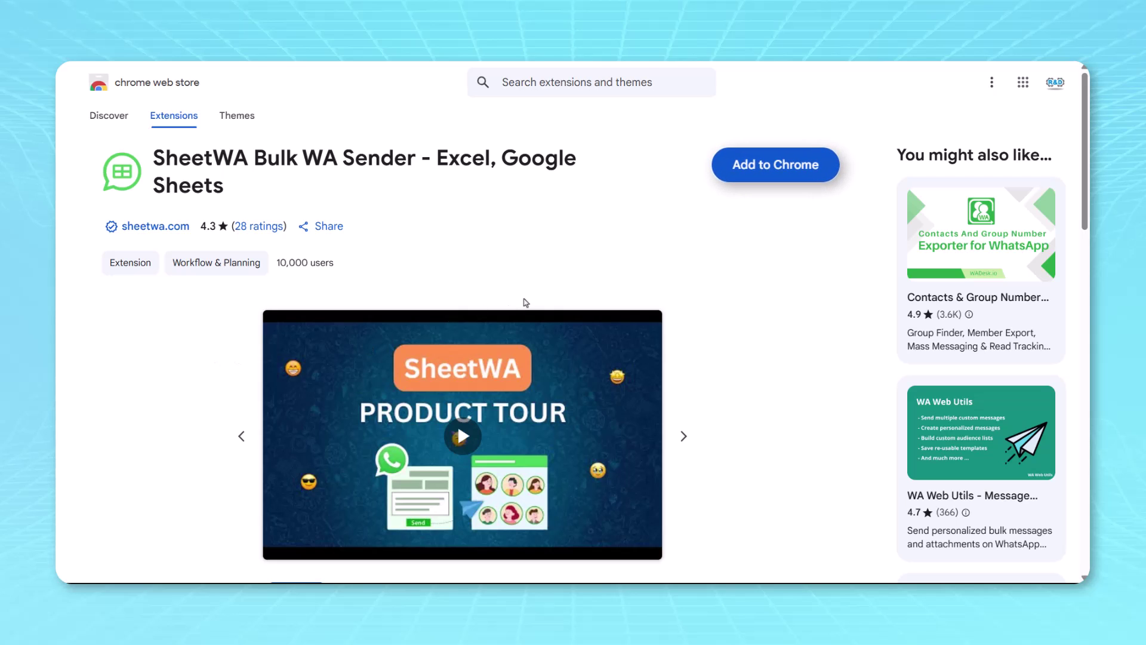
Add SheetWA Bulk WA Sender to Chrome and dismiss the extension-added notice
click(784, 168)
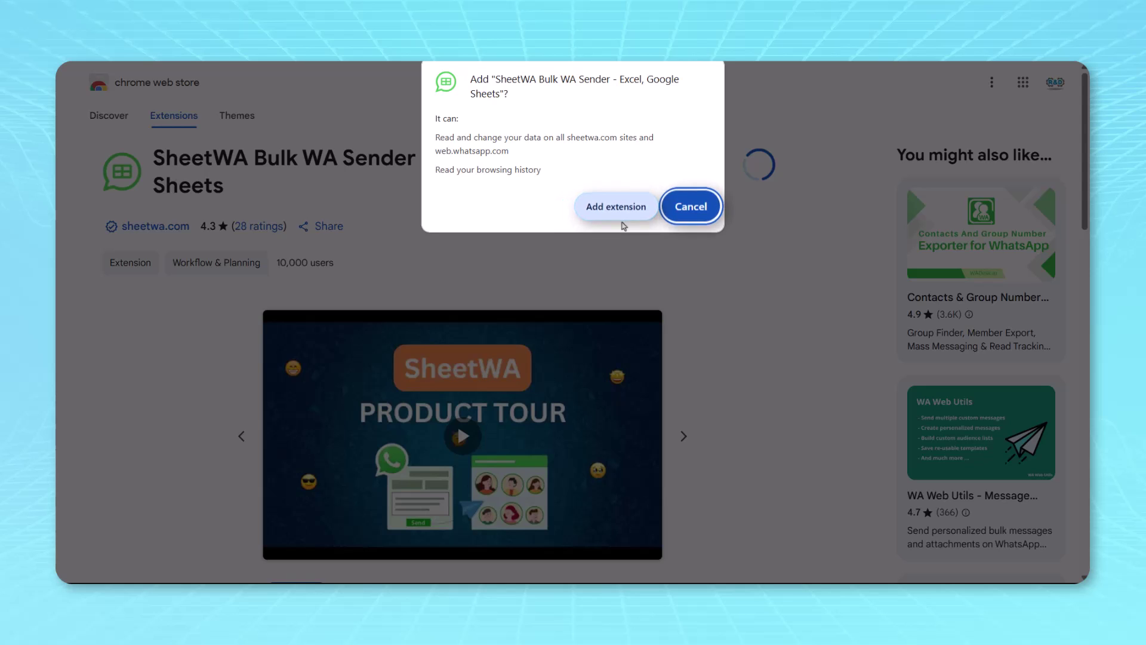
click(630, 209)
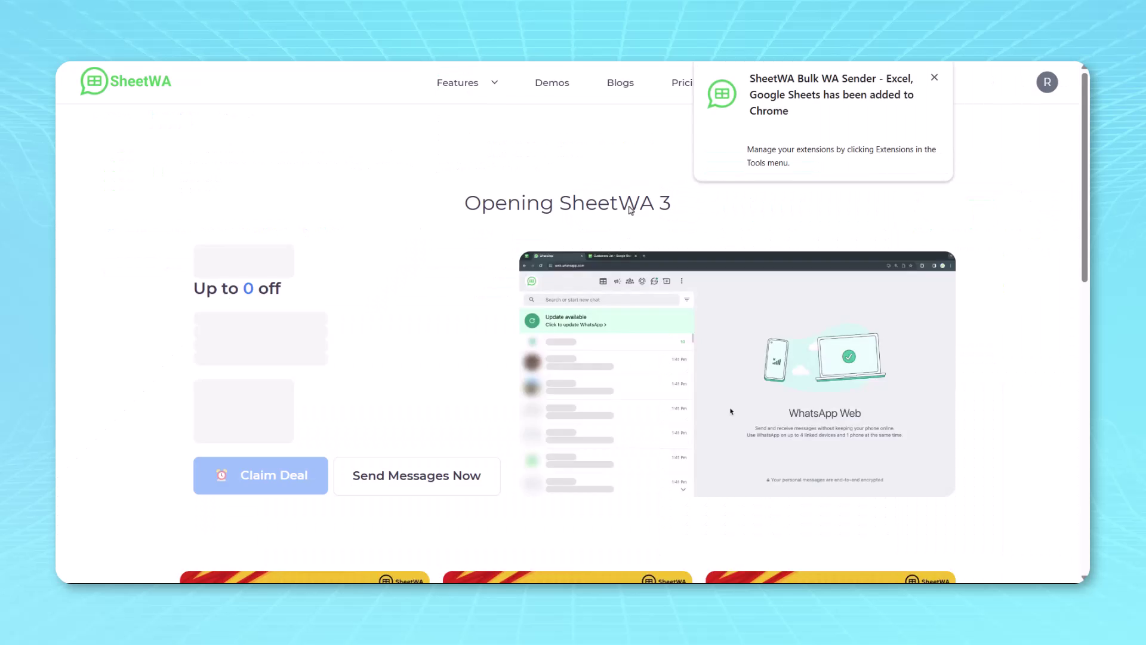
click(935, 78)
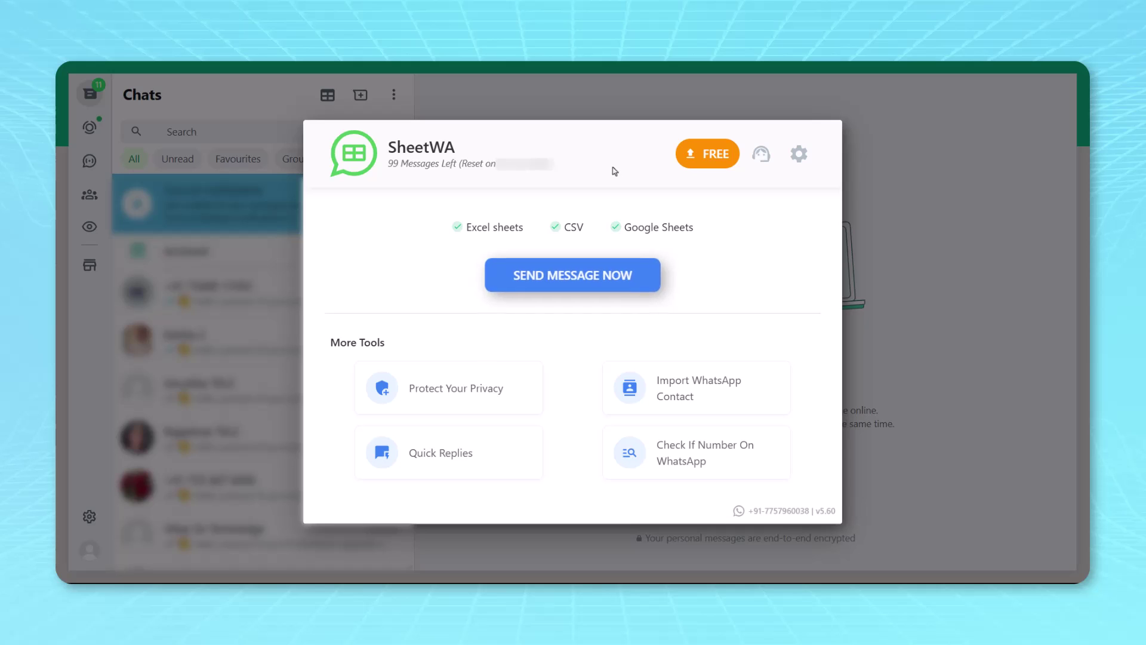
Start a new bulk send in SheetWA with Send Message Now
click(600, 275)
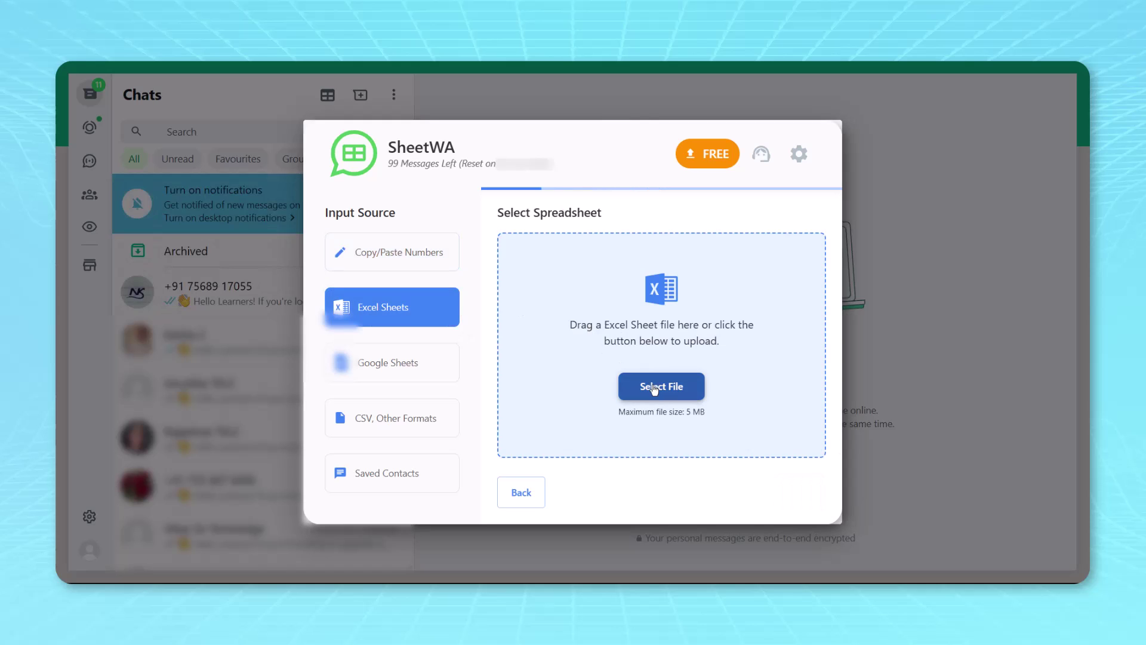
Upload the Whatsaap Sender Name and No. xlsx file and continue to field mapping
click(633, 383)
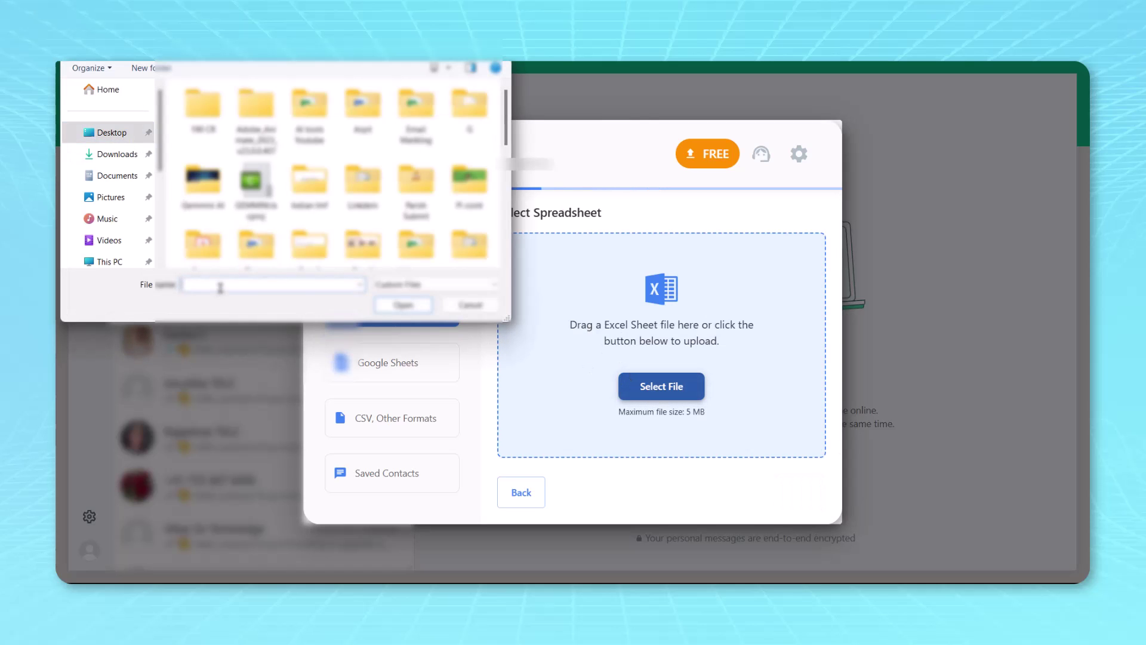
text(W)
click(277, 309)
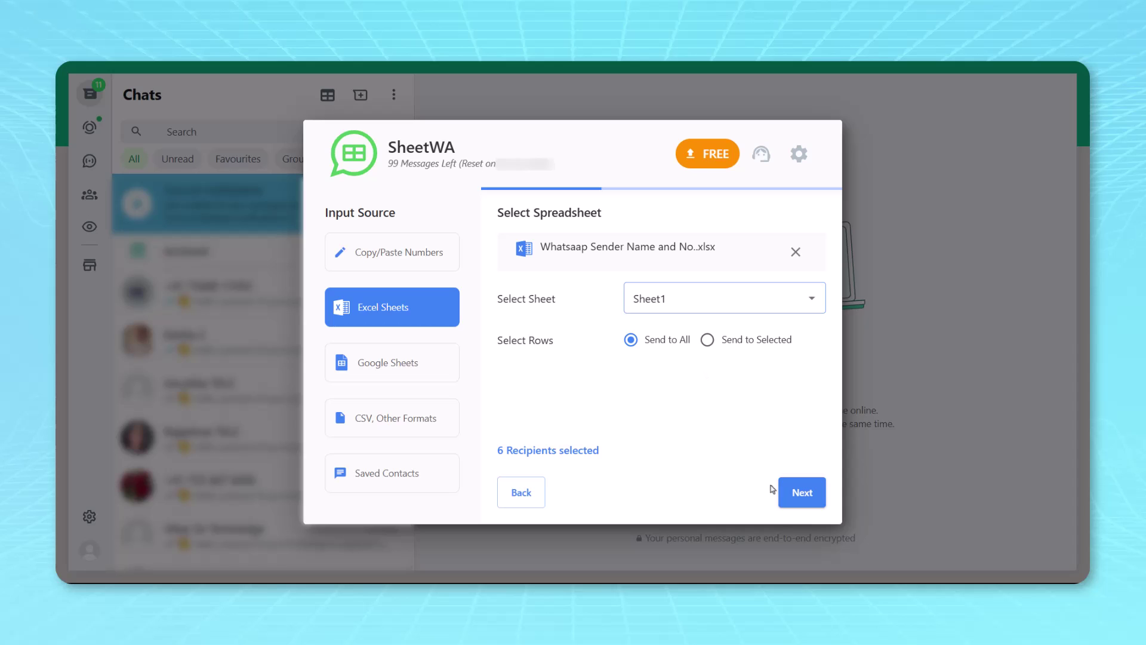
click(790, 495)
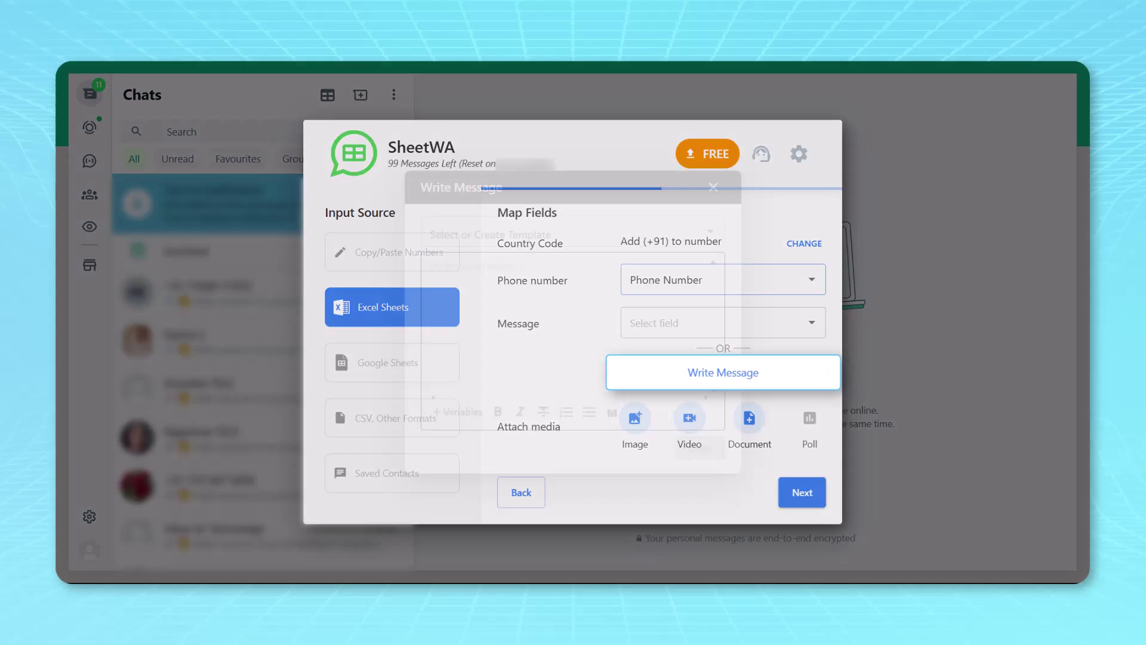
Paste the Hello Learner! Power BI promo as the message and preview it
click(724, 372)
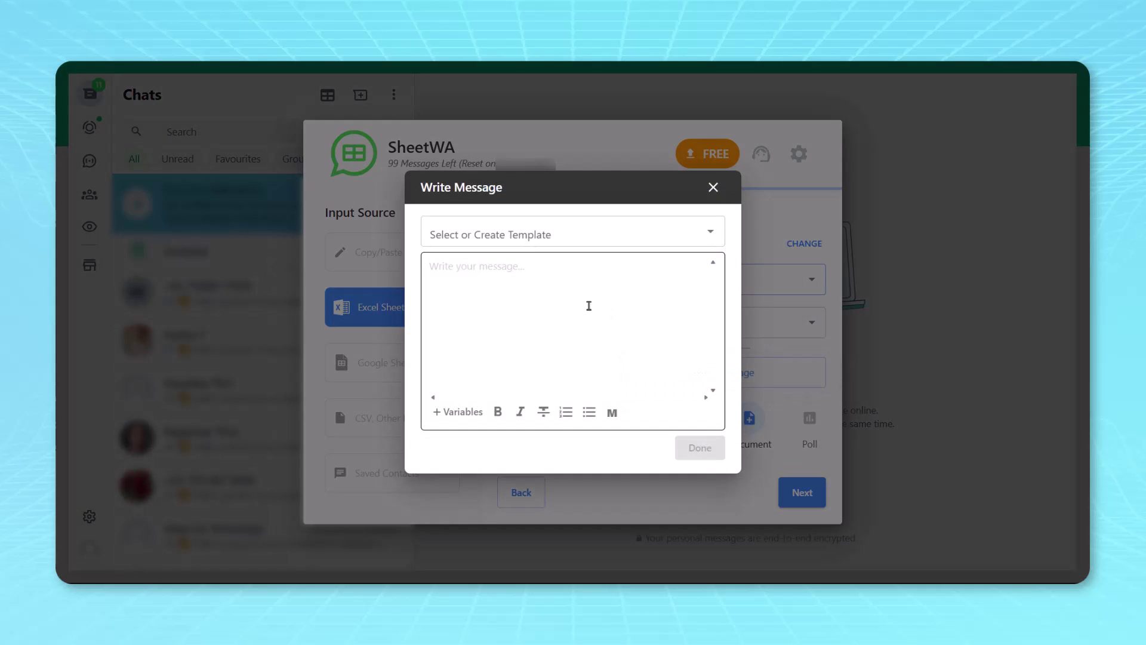
click(538, 269)
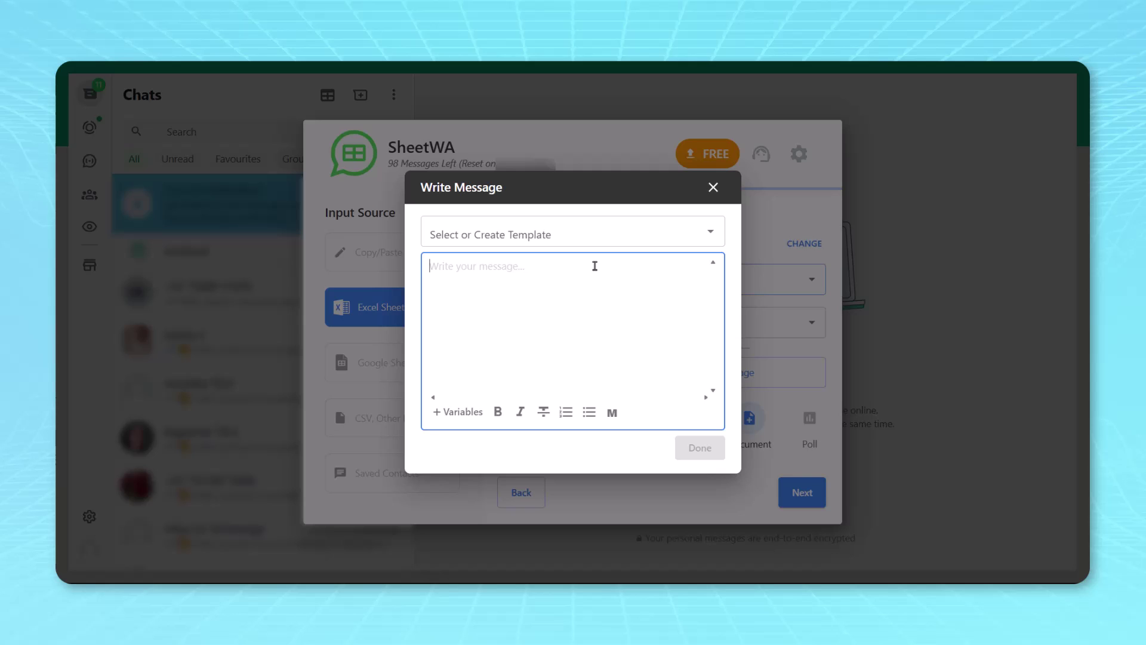
text(Hello Learner! Spending too much time on repetitive Excel tasks? Let’s solve it with Power BI and automation tools. Get trained with real projects + earn a certificate. 📘 Learn more: https://learn.pavanlalwani.com)
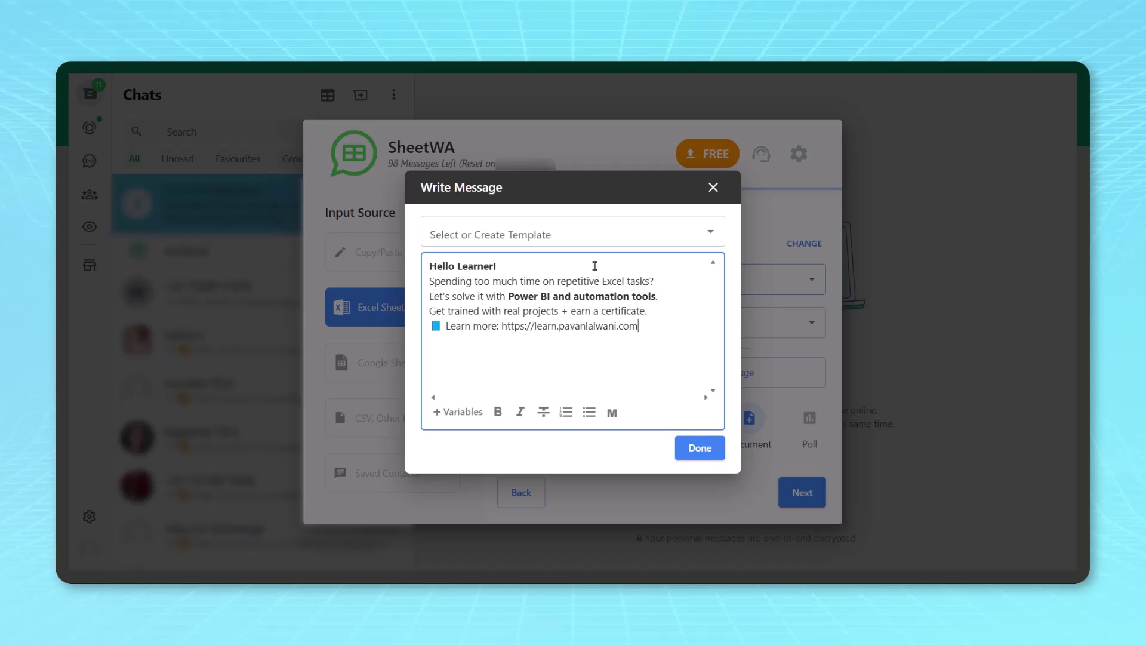
click(692, 448)
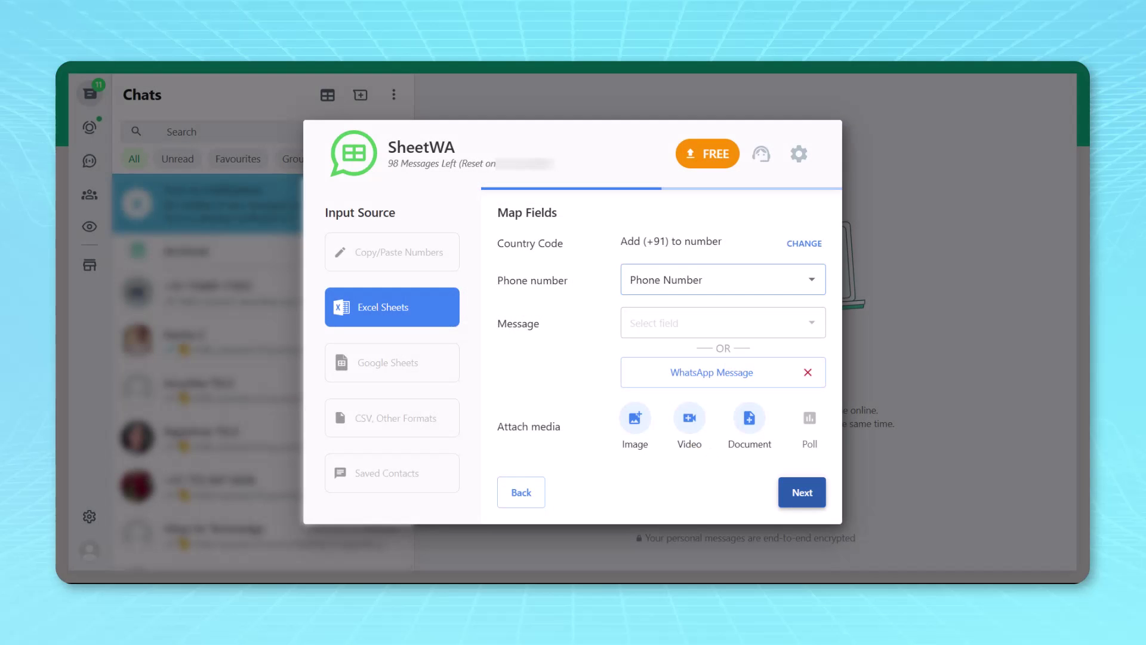
click(797, 492)
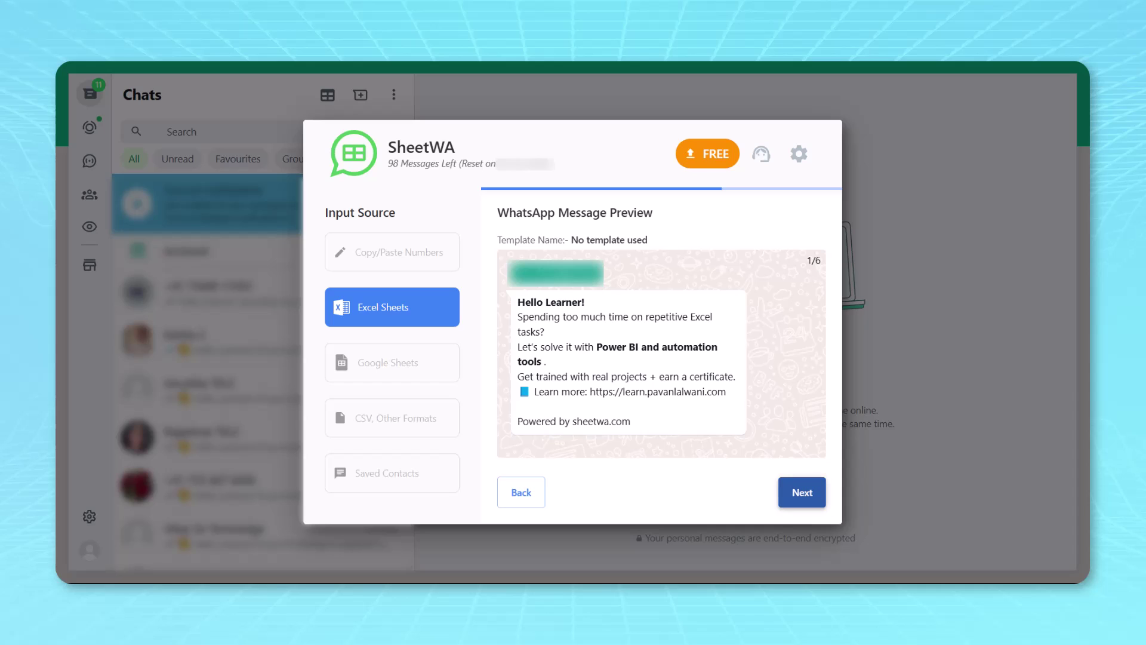
In Advanced Settings, raise the random time-gap between messages to 32 seconds
click(802, 492)
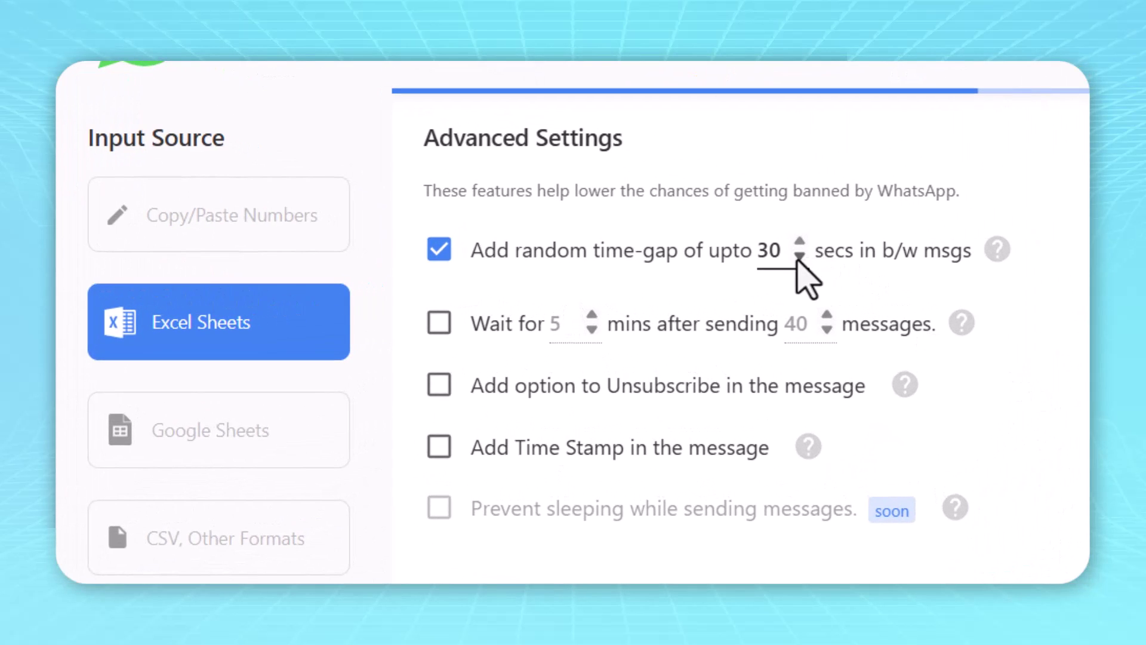
click(799, 256)
click(799, 240)
click(799, 240)
click(799, 241)
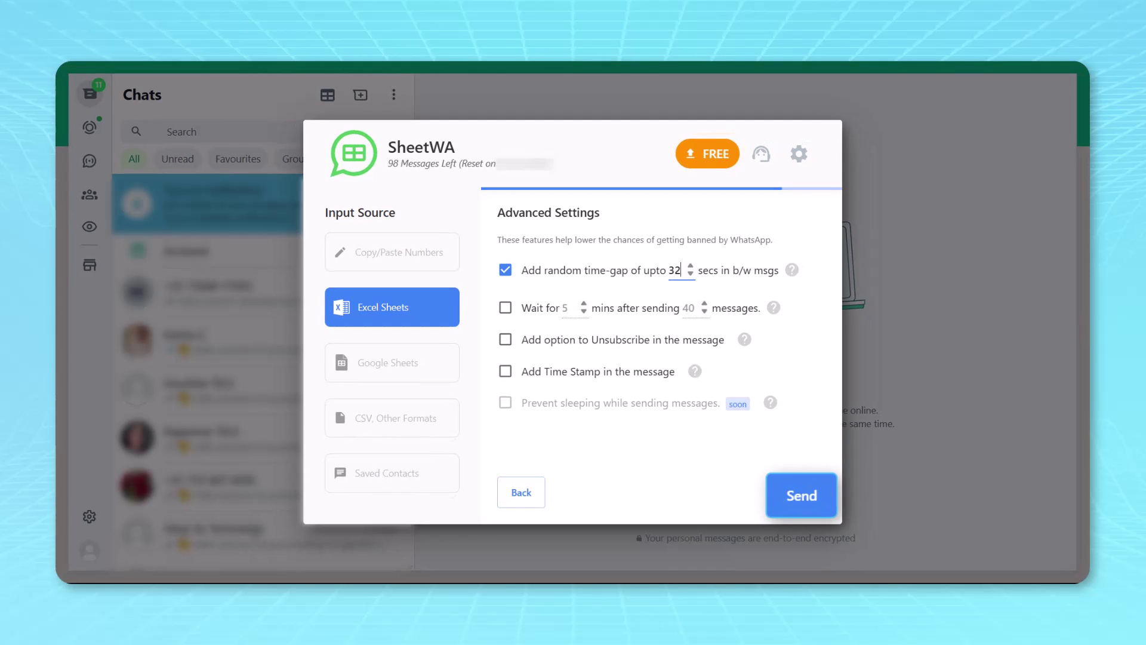
Send the message to all 6 SheetWA records (none failed) and return to the Home panel
click(799, 493)
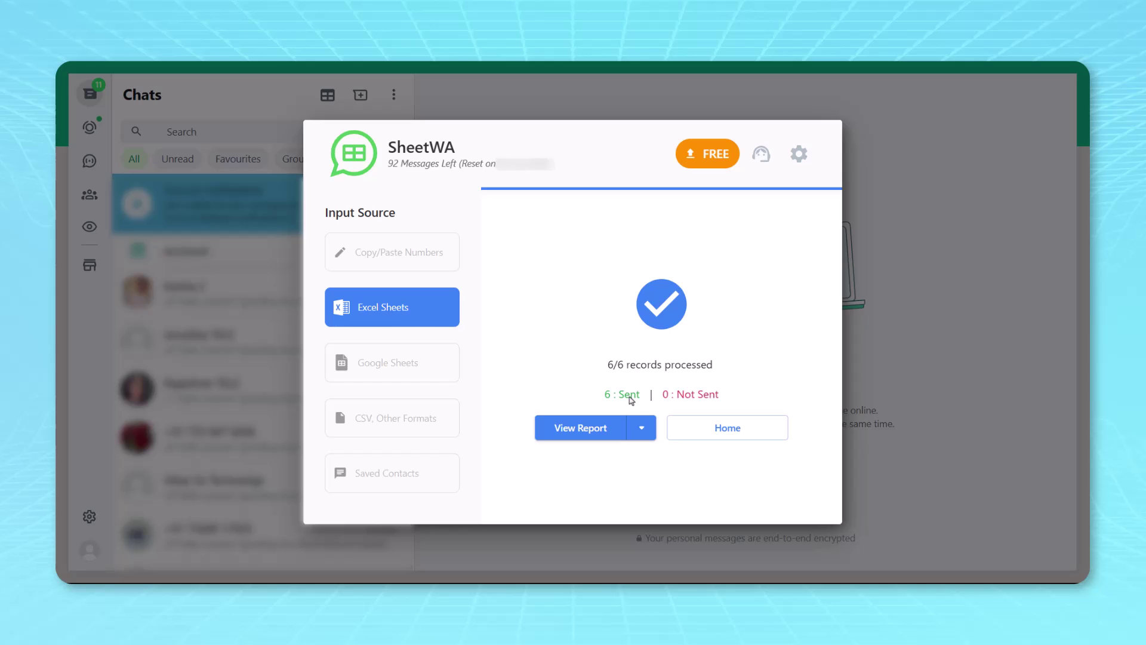
click(727, 427)
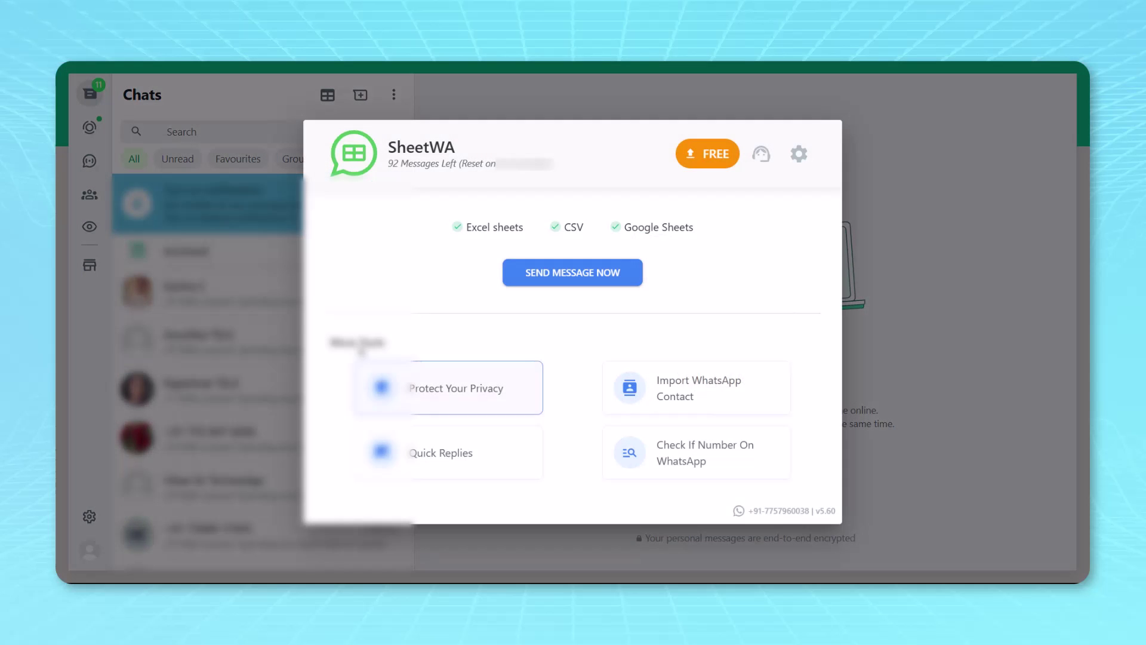
Close SheetWA and open a recipient's chat to confirm the Hello Learner! message arrived
click(916, 214)
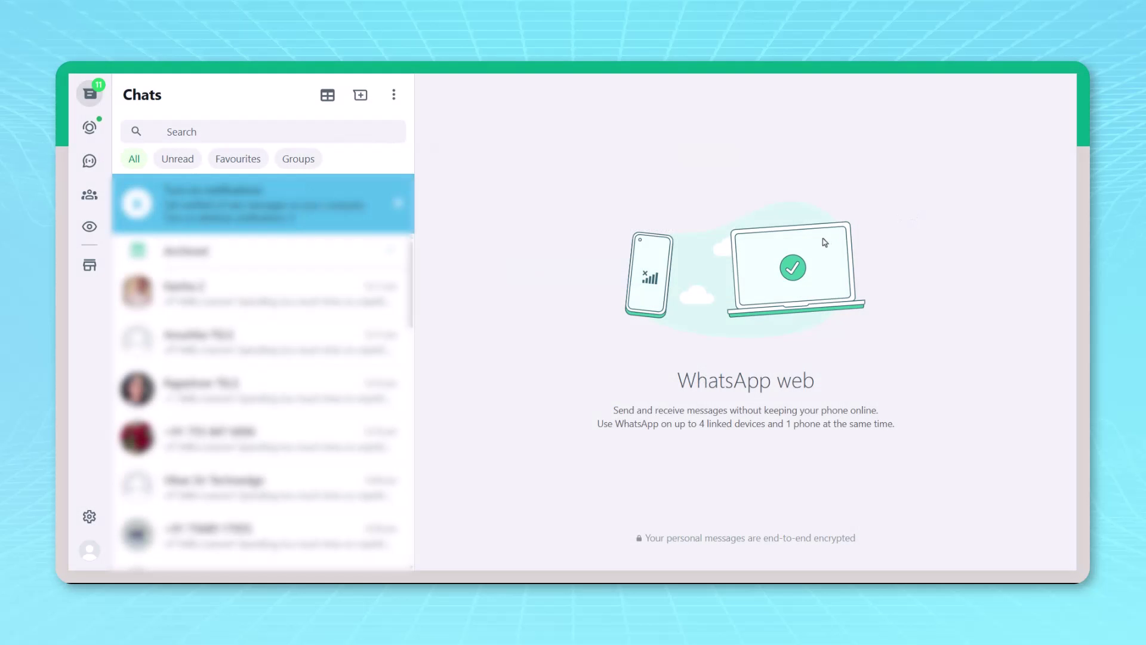
scroll(305, 325, down, 1)
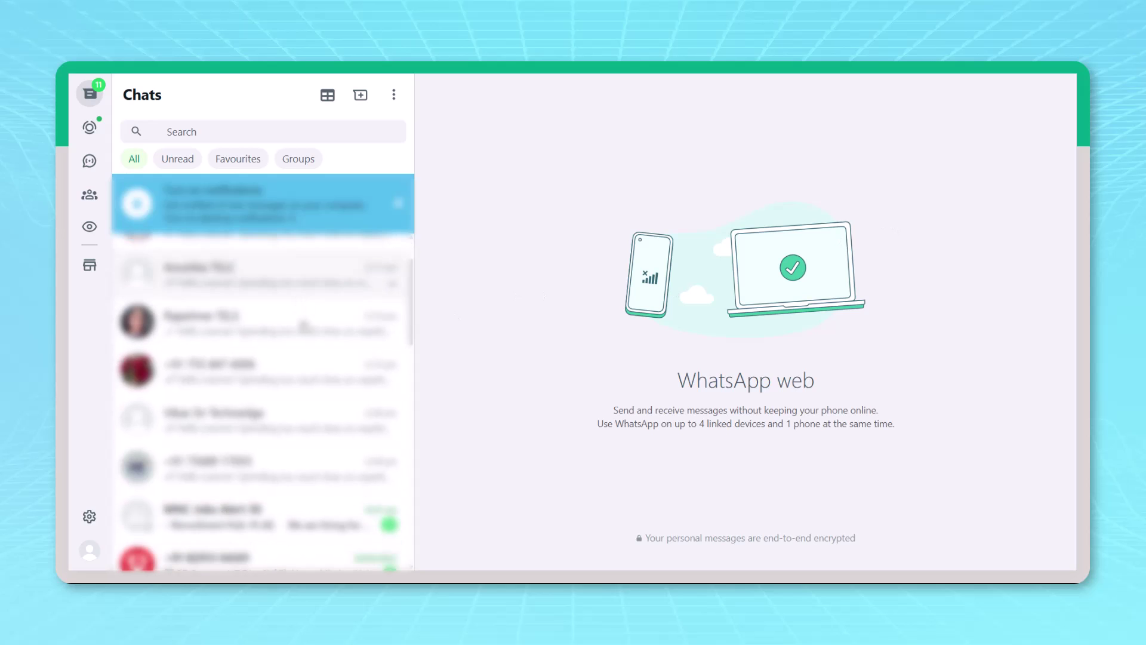
scroll(303, 325, down, 1)
scroll(302, 325, up, 2)
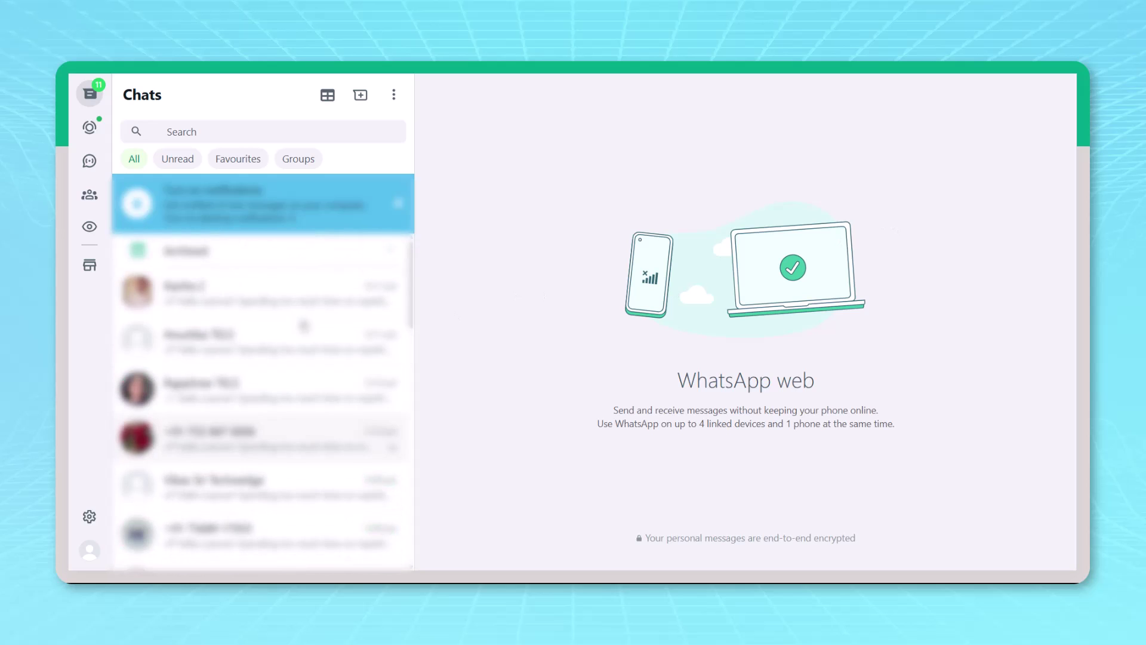
click(302, 313)
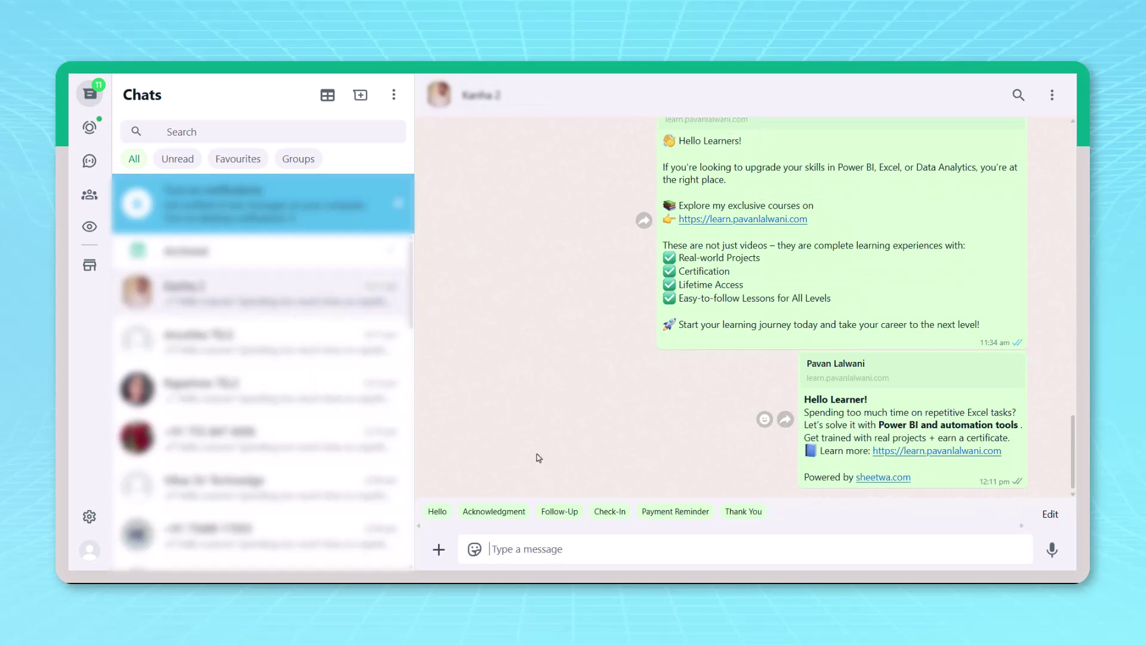
Check five more recipients' chats for the delivered Hello Learner! promotion
scroll(274, 393, down, 1)
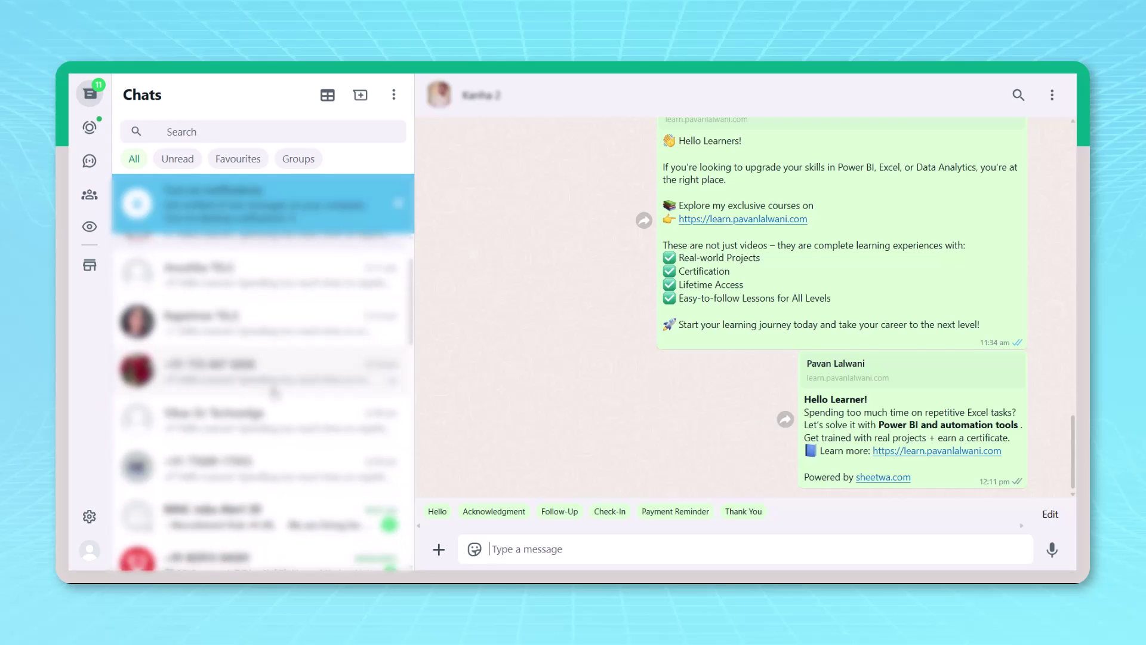
scroll(274, 392, up, 1)
click(274, 335)
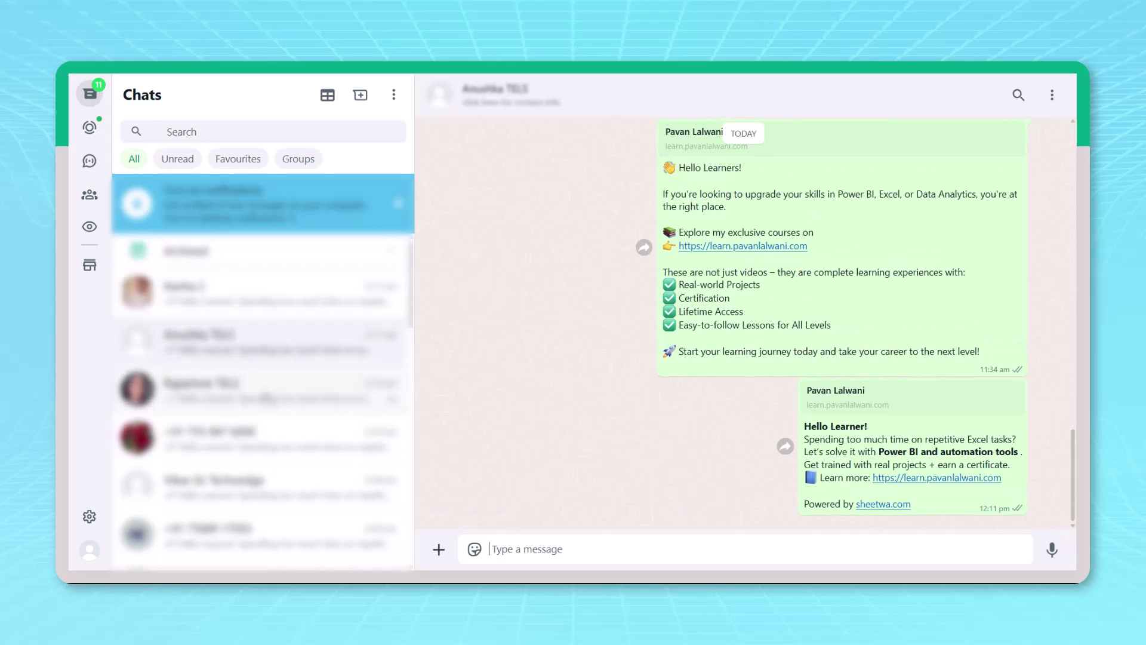
click(268, 398)
click(270, 438)
scroll(270, 454, down, 1)
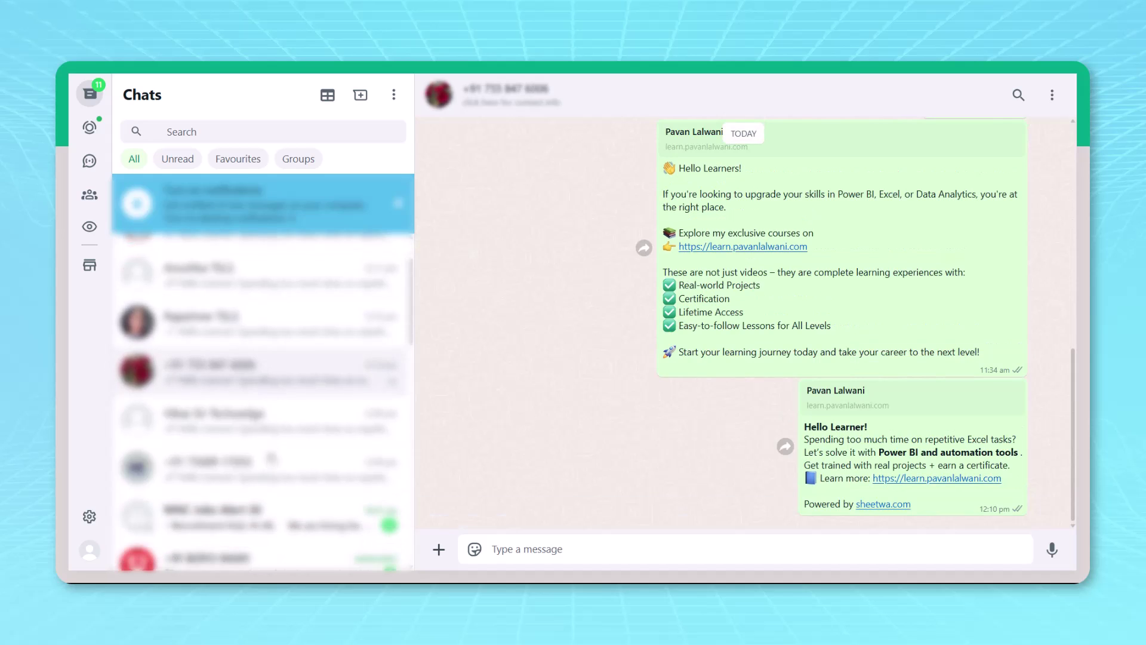
click(266, 418)
click(275, 459)
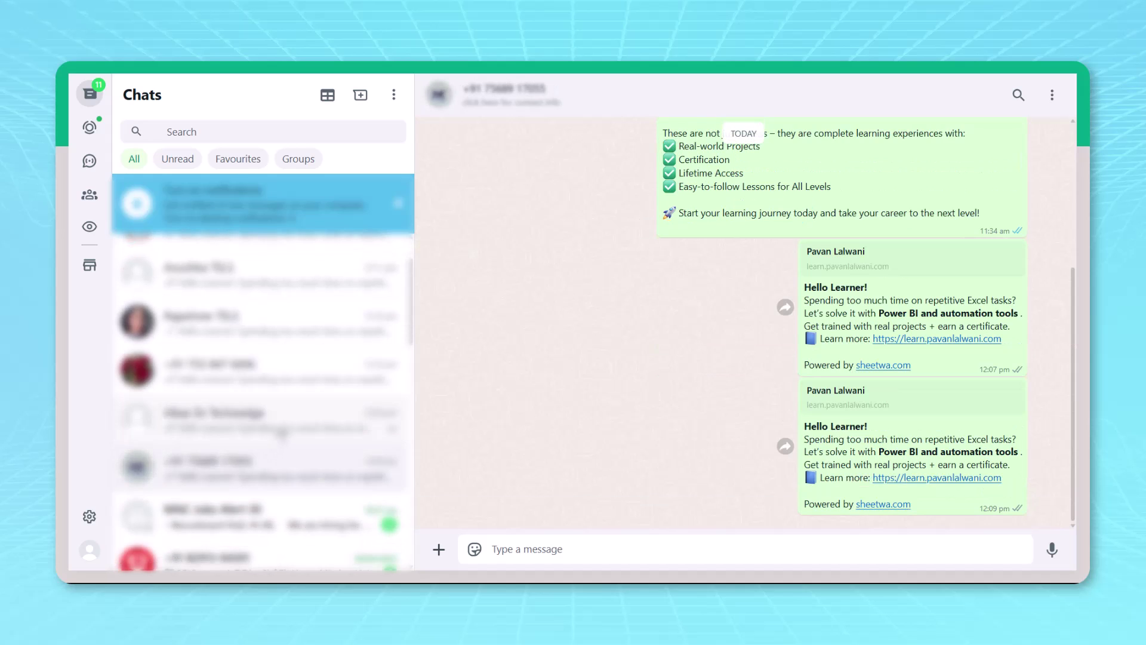
scroll(283, 430, up, 1)
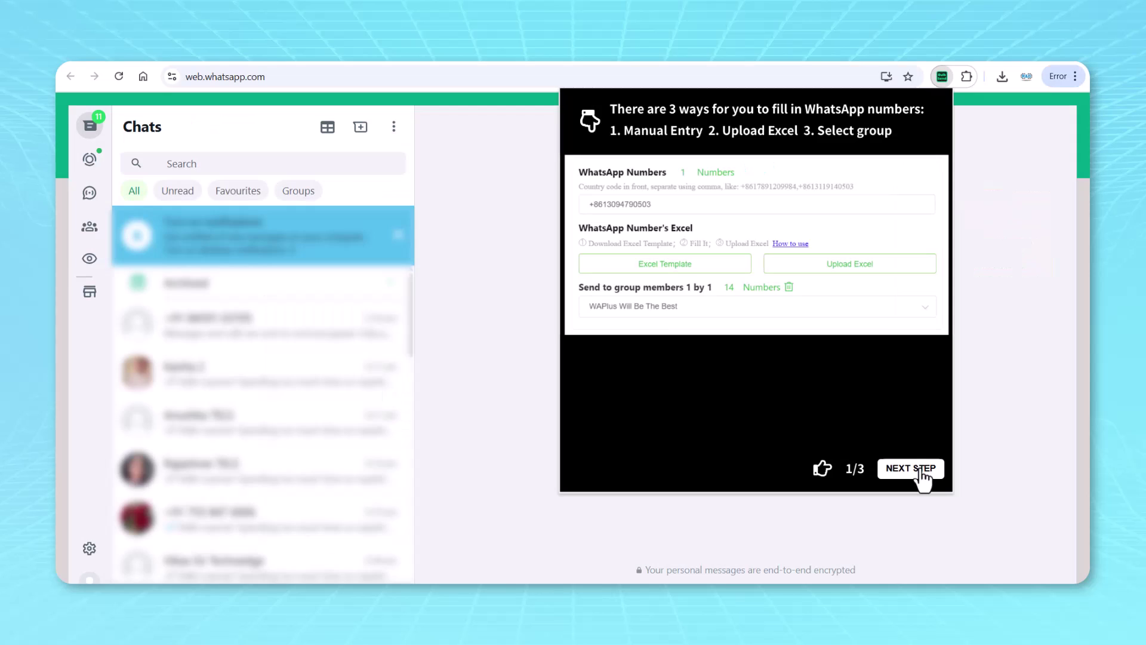
Step through the WA Bulk Message Sender tour to its last stage and finish it
click(920, 471)
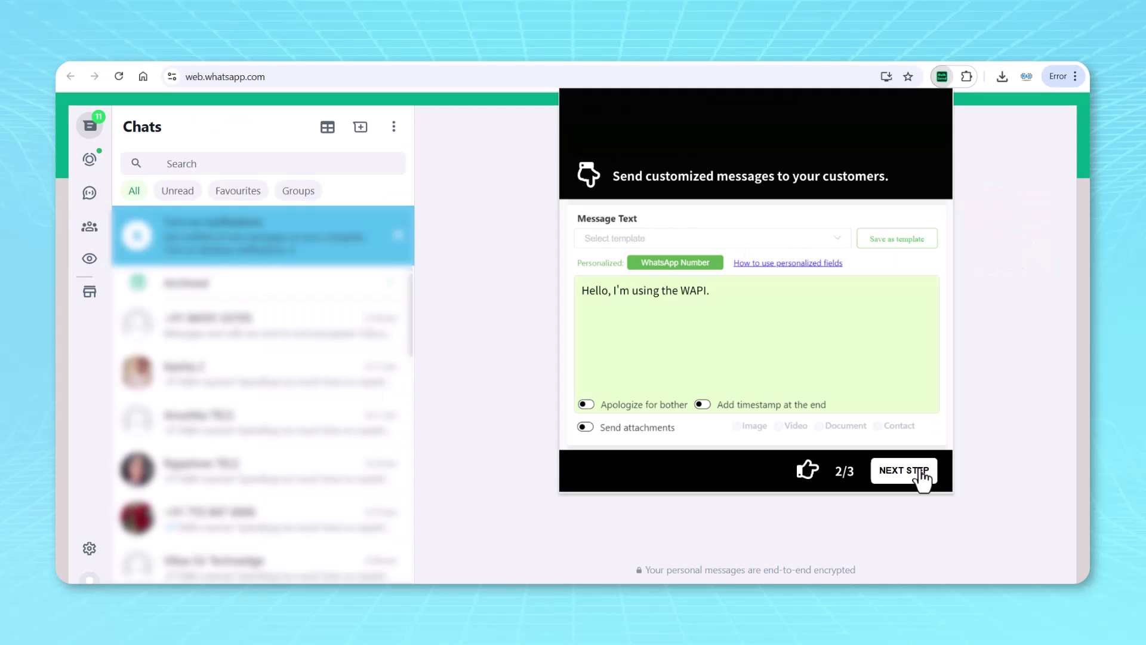
click(923, 471)
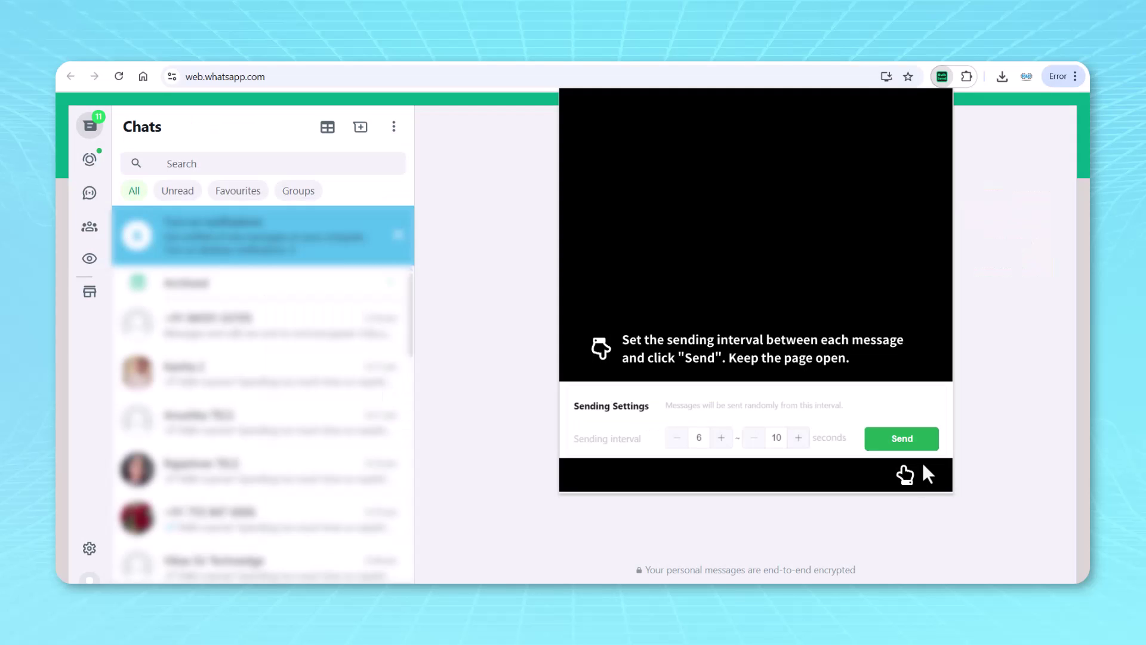
click(905, 445)
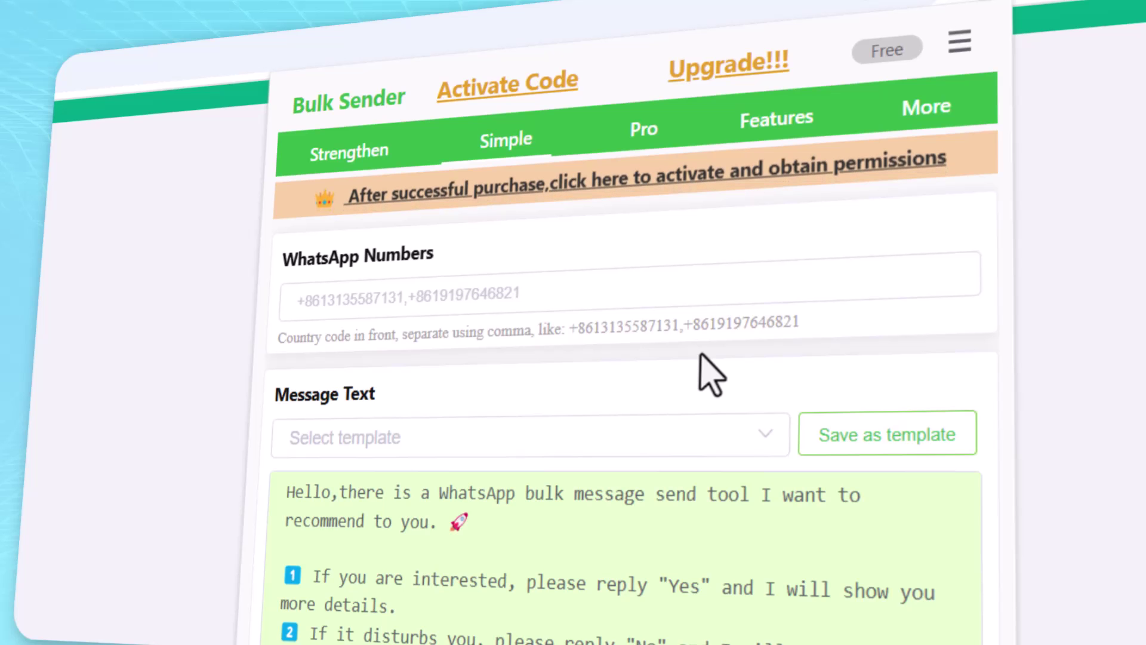
Paste the contacts' phone numbers into the WhatsApp Numbers field
click(574, 282)
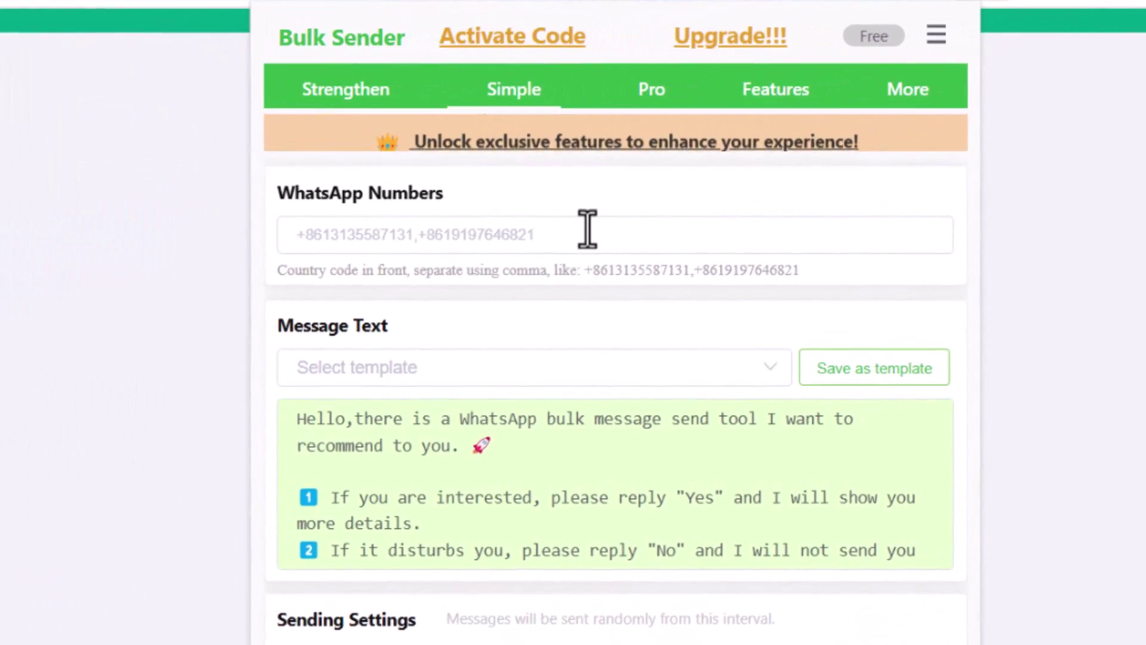
key(ctrl+v)
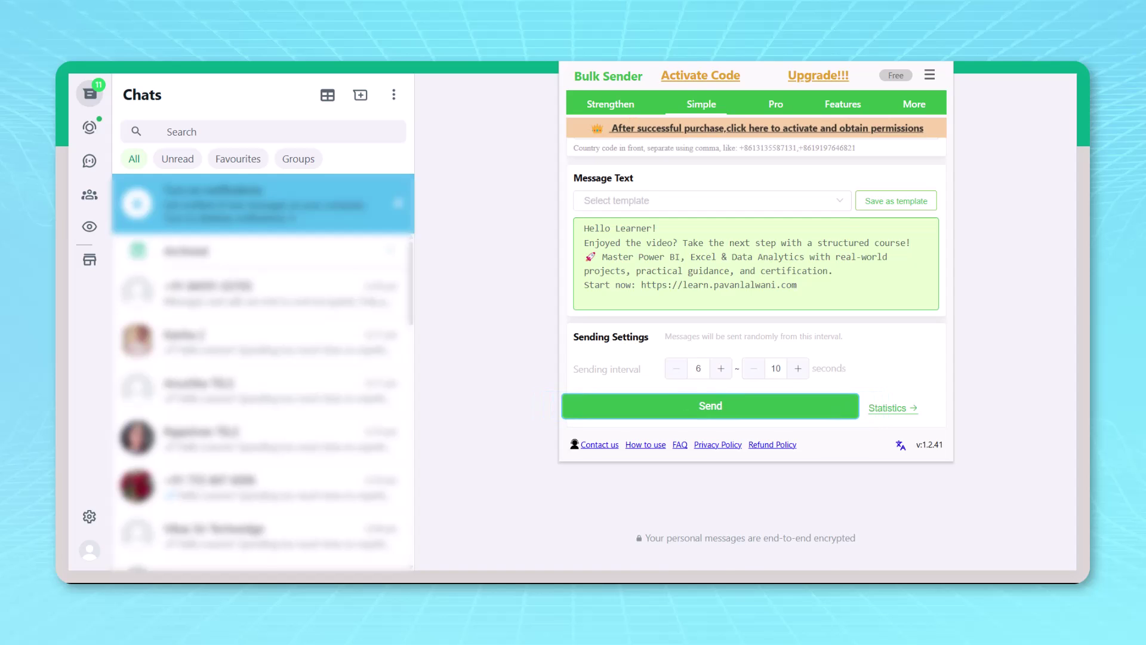
Start the bulk send and accept both safety dialogs, delivering to all 6 contacts
click(796, 406)
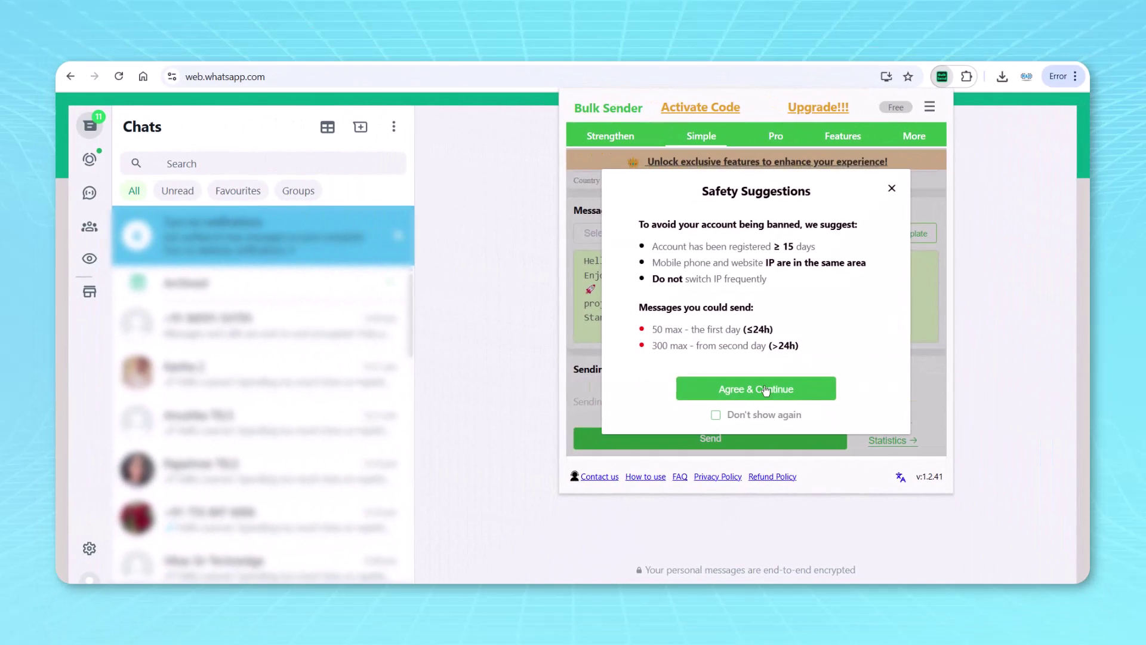
click(766, 391)
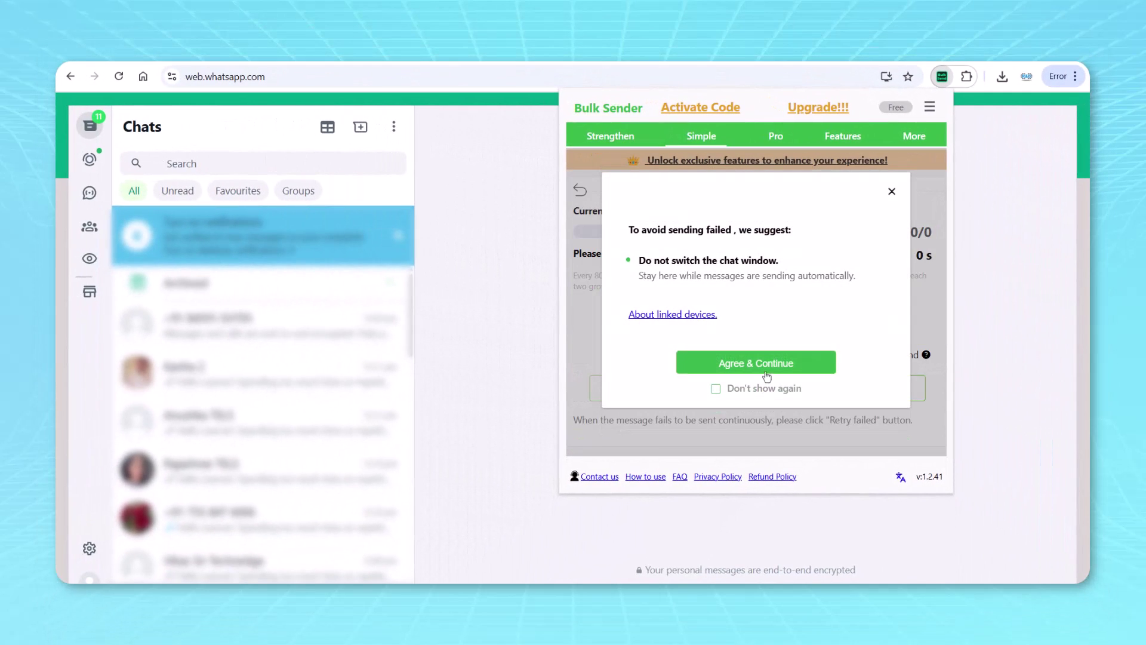
click(766, 365)
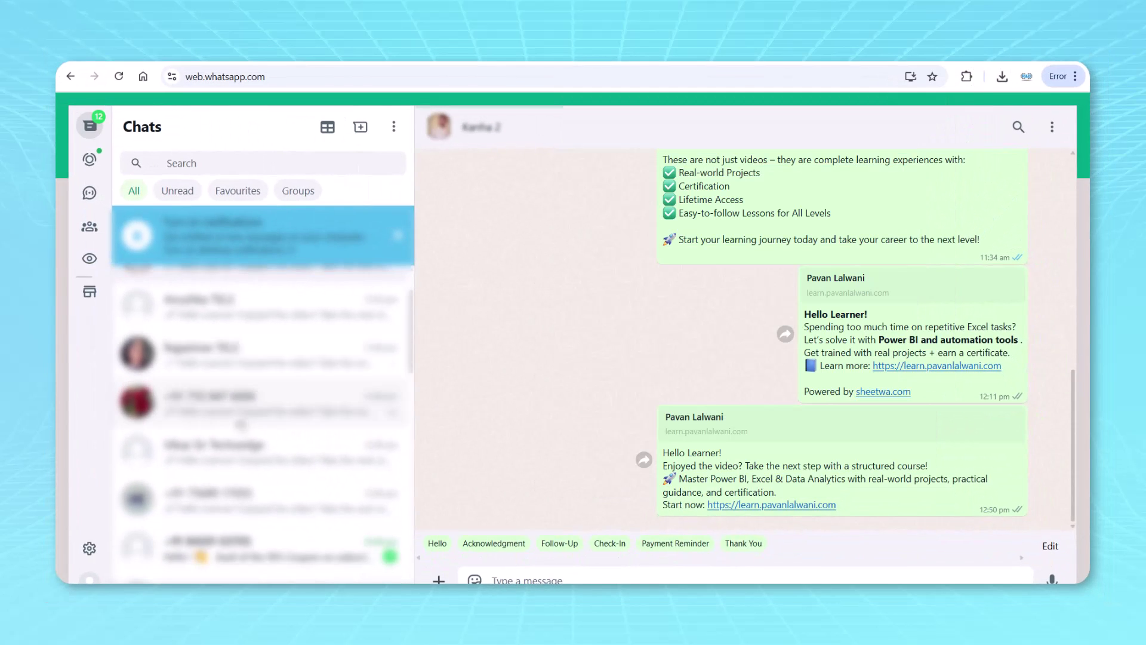
scroll(241, 424, down, 1)
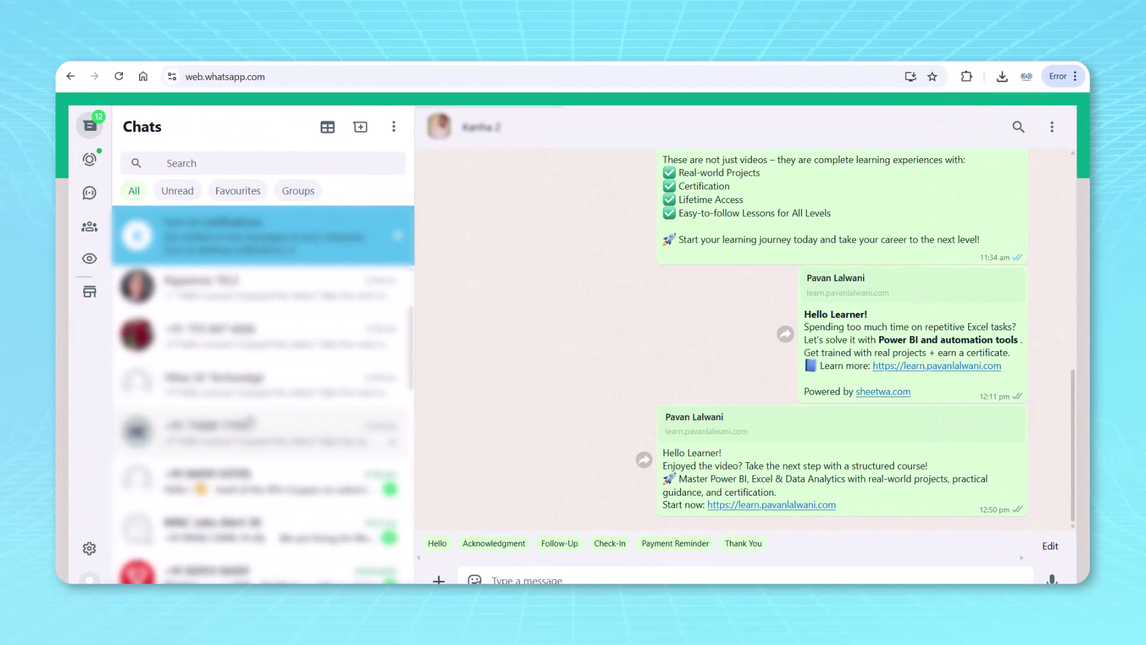
scroll(250, 423, up, 2)
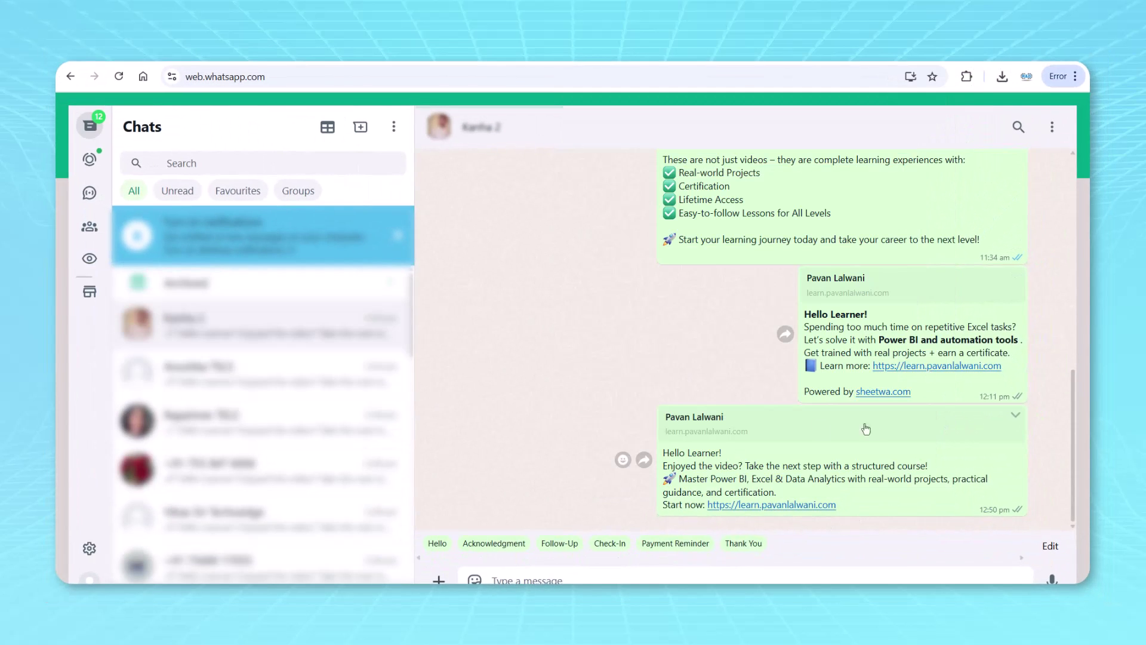